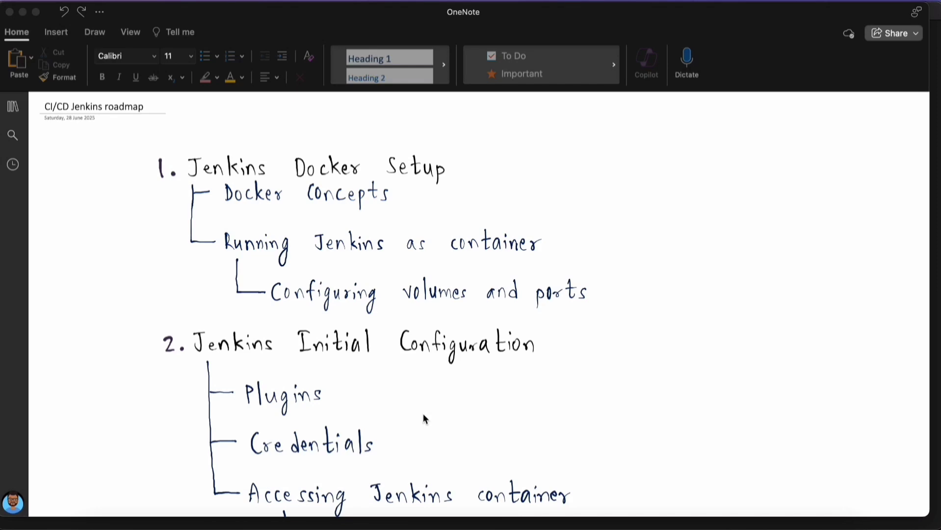
Step: Switch to the web browser and search Google for "docker desktop"
left_click(359, 528)
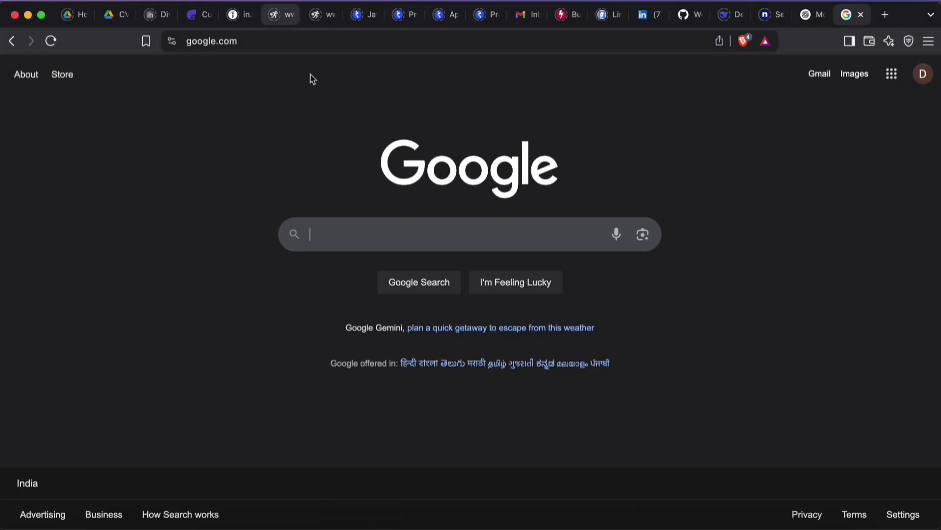
left_click(354, 248)
type("docke")
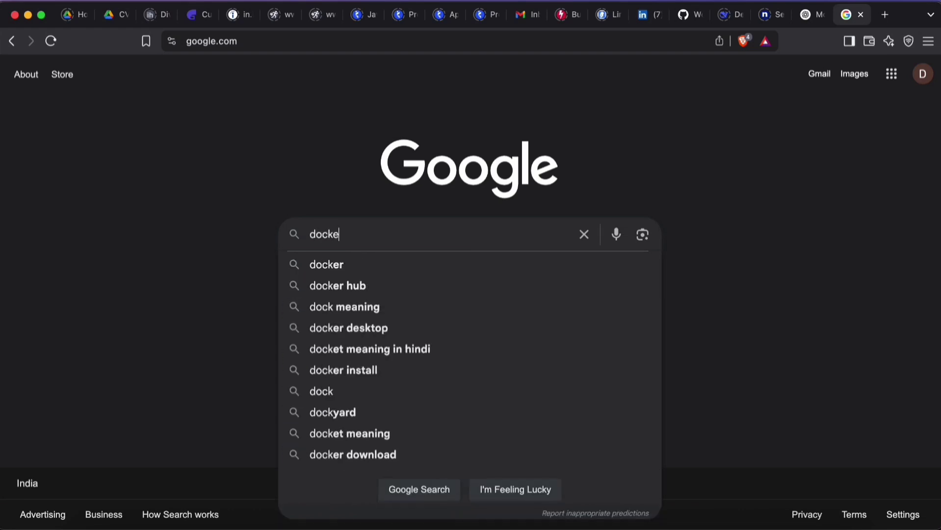
type("r desktop")
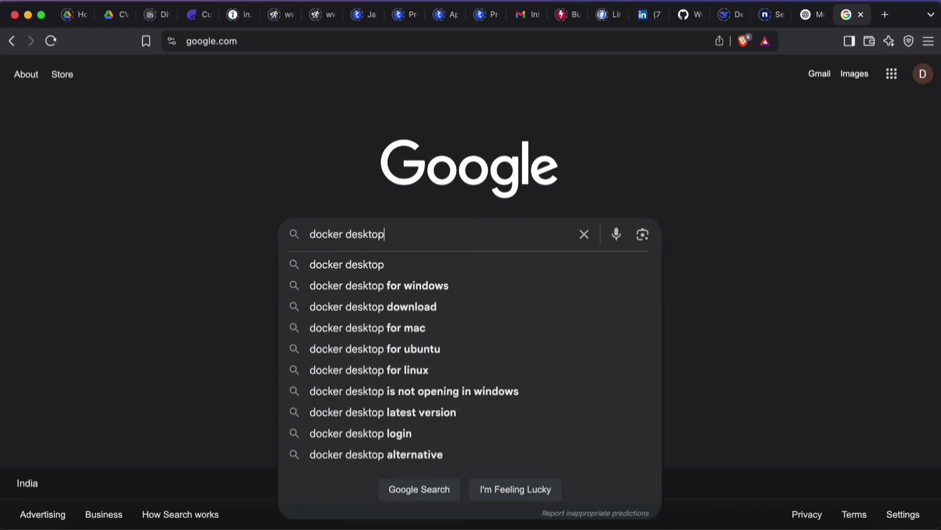
key("Return")
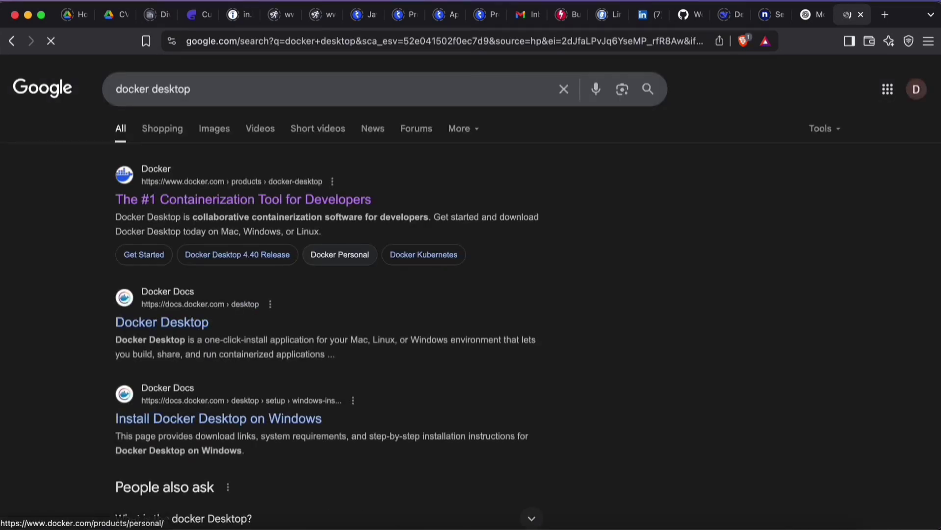
Step: Open Docker's official Docker Desktop product page from the search results and view its download options
left_click(167, 202)
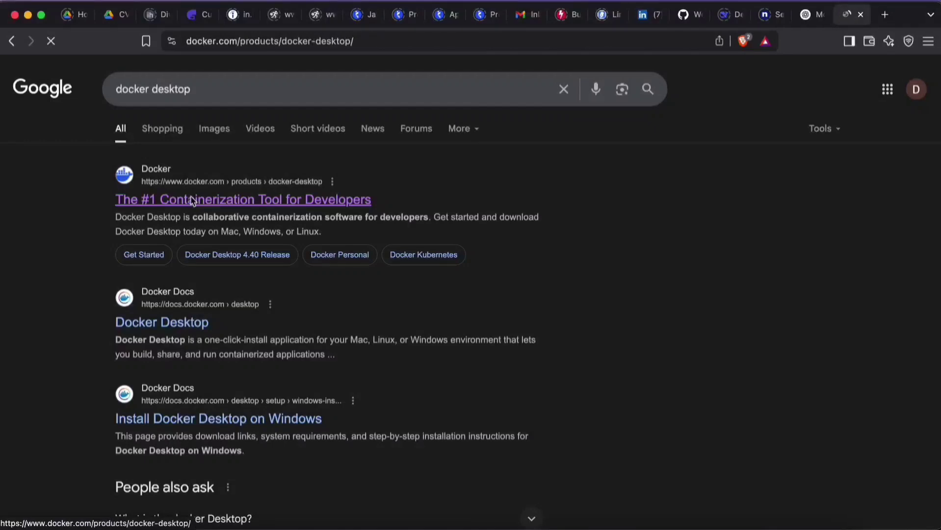
scroll(849, 324, "down", 1)
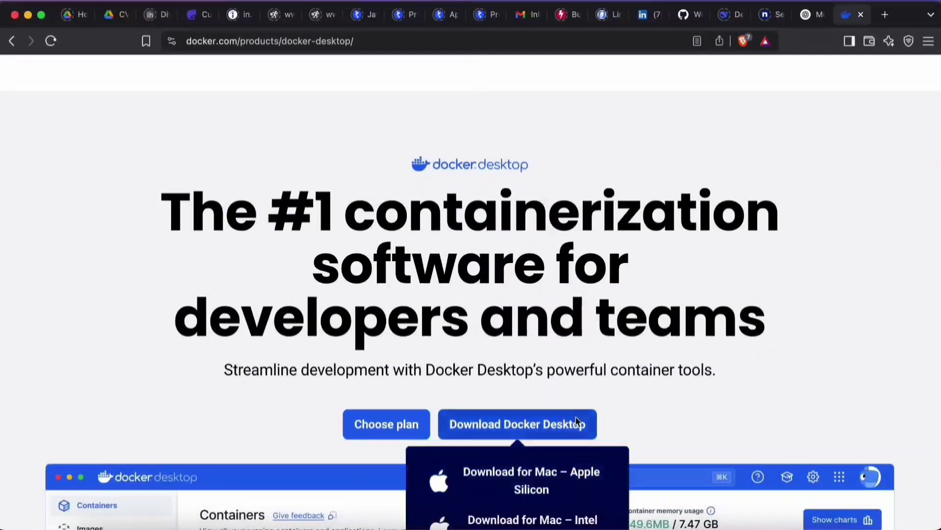
scroll(817, 215, "up", 1)
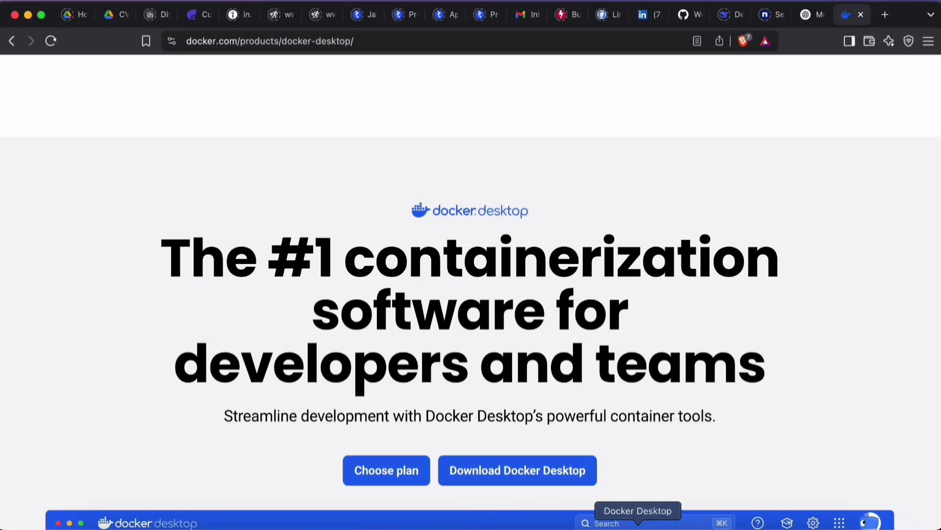
Step: Switch to Docker Desktop, review the existing containers and local images, and close its window
left_click(637, 527)
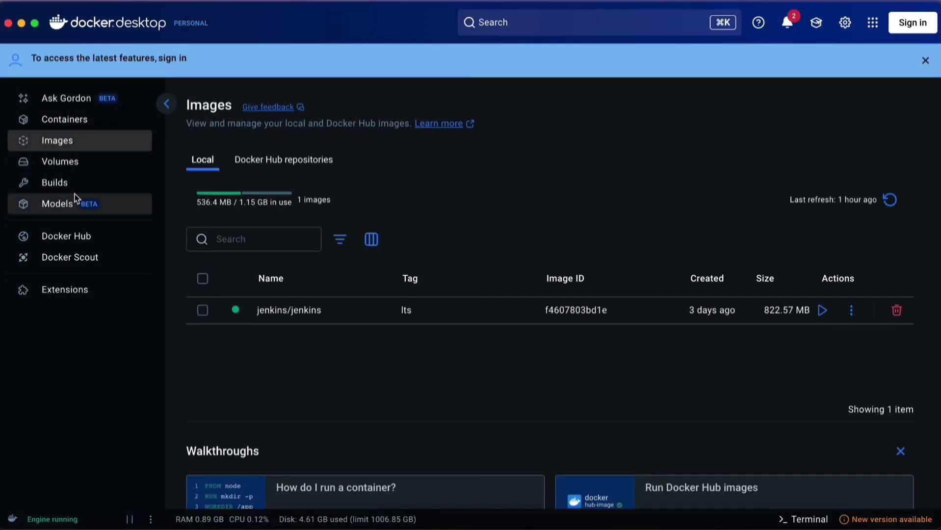
left_click(89, 123)
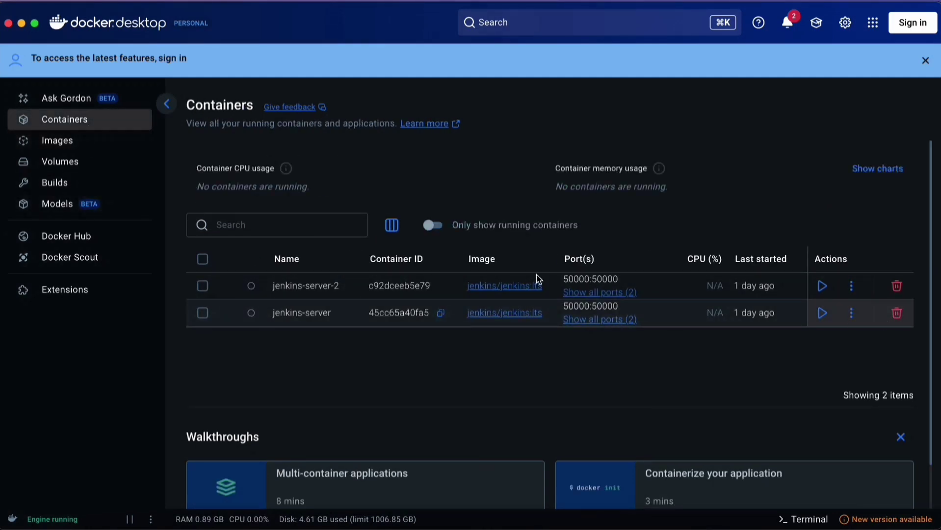
left_click(86, 140)
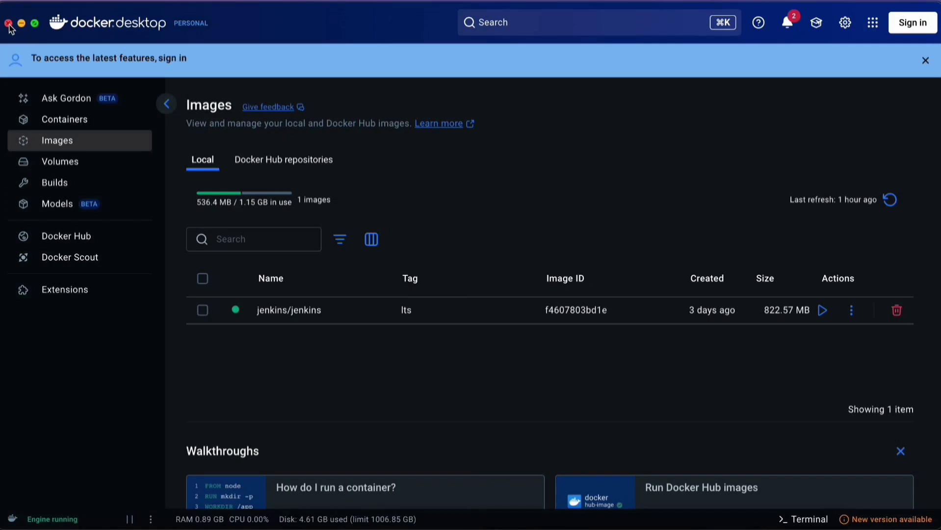
left_click(8, 24)
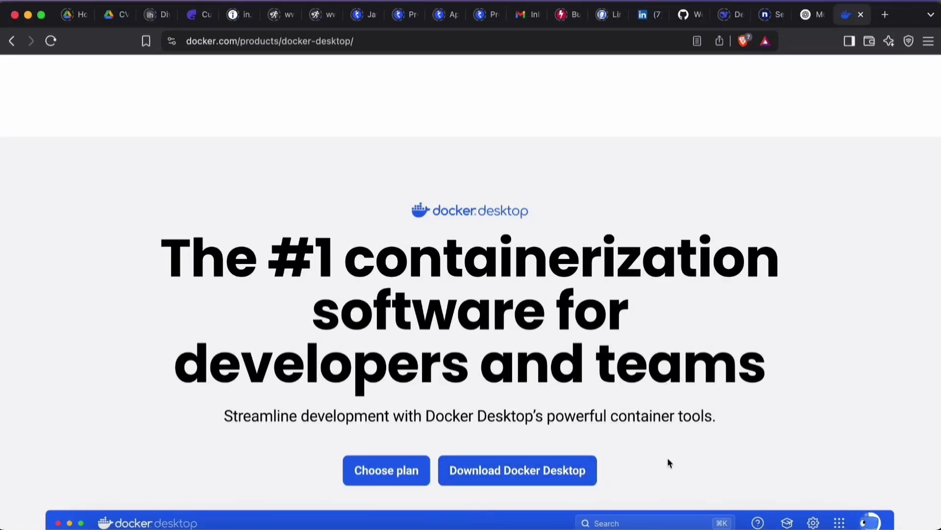
Step: Switch to the terminal and begin a detached docker run command with the container name: docker run -d --name jenkins-server-new
left_click(672, 521)
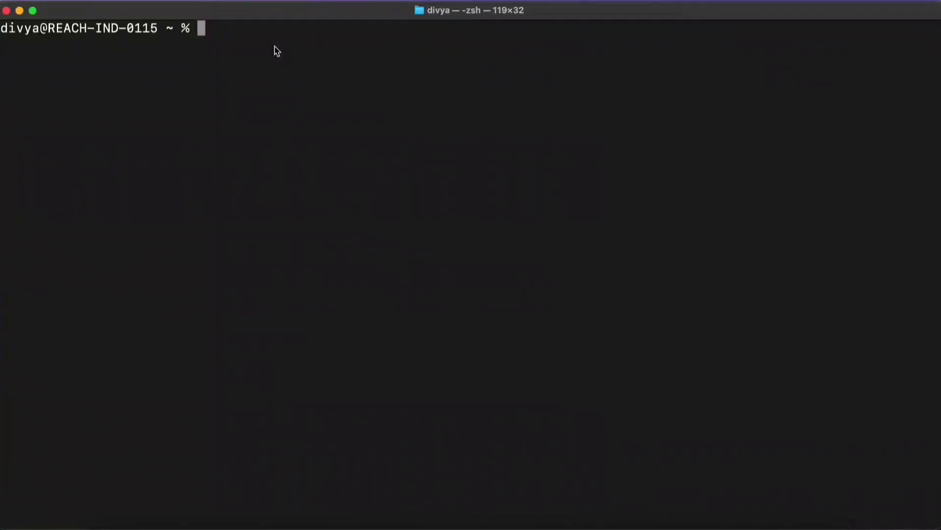
type("docker")
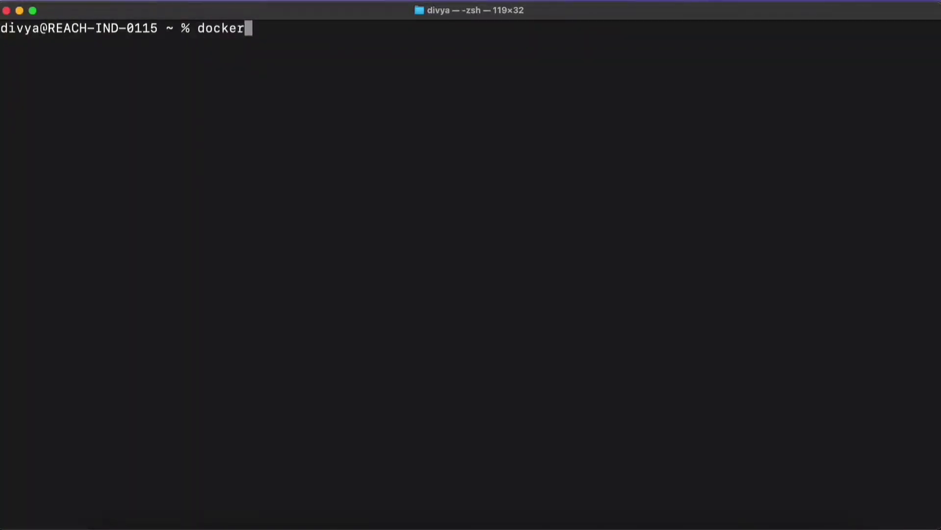
type(" run -d")
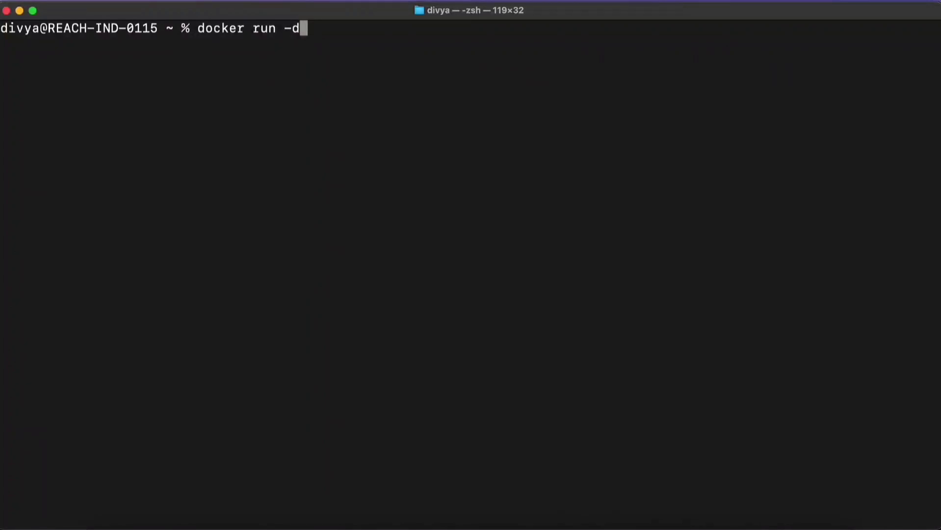
type("--name")
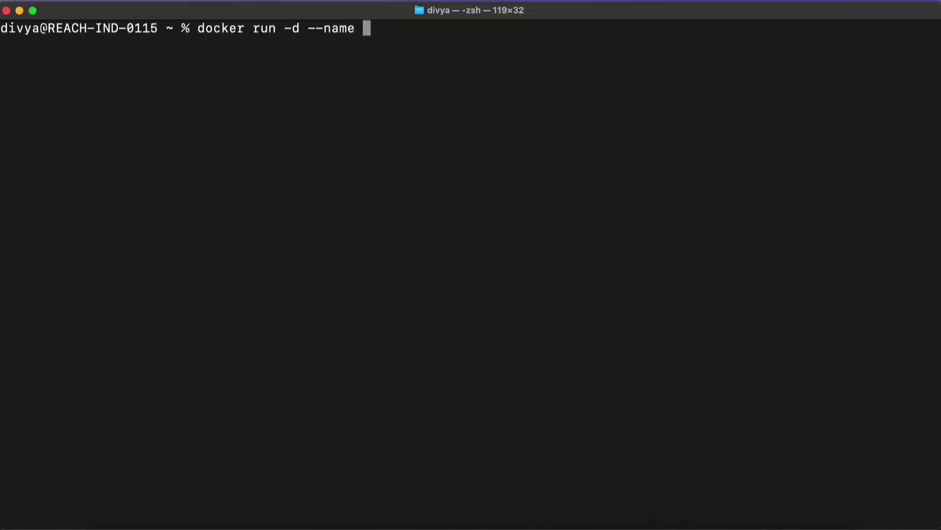
type(" jenkins-server")
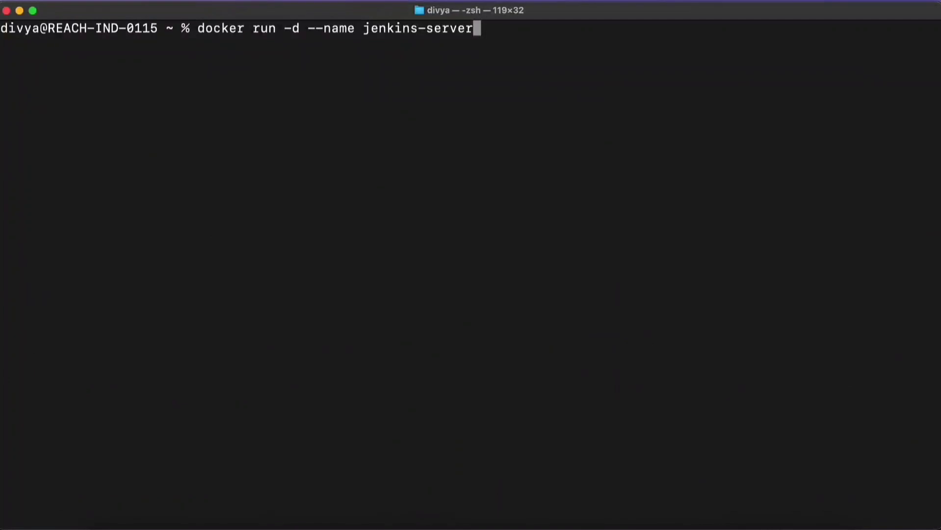
type("-new -")
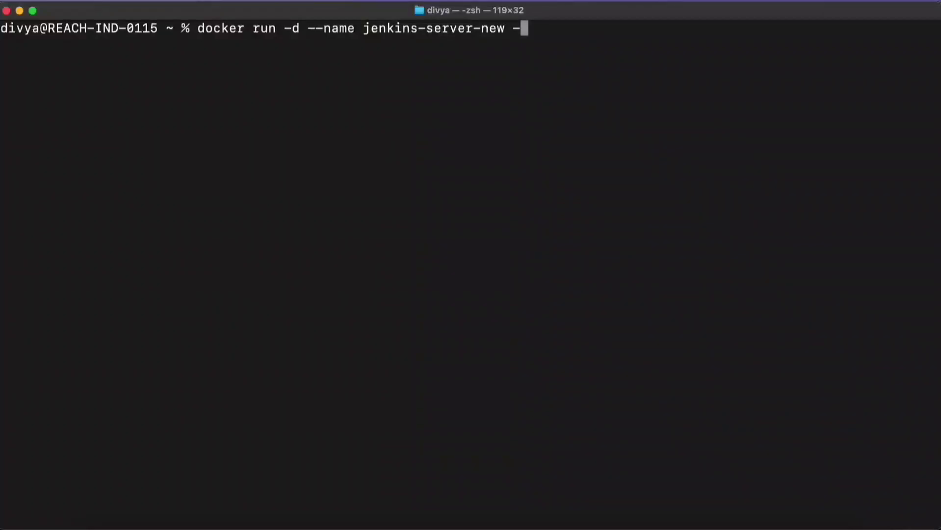
type("p 8080:8080")
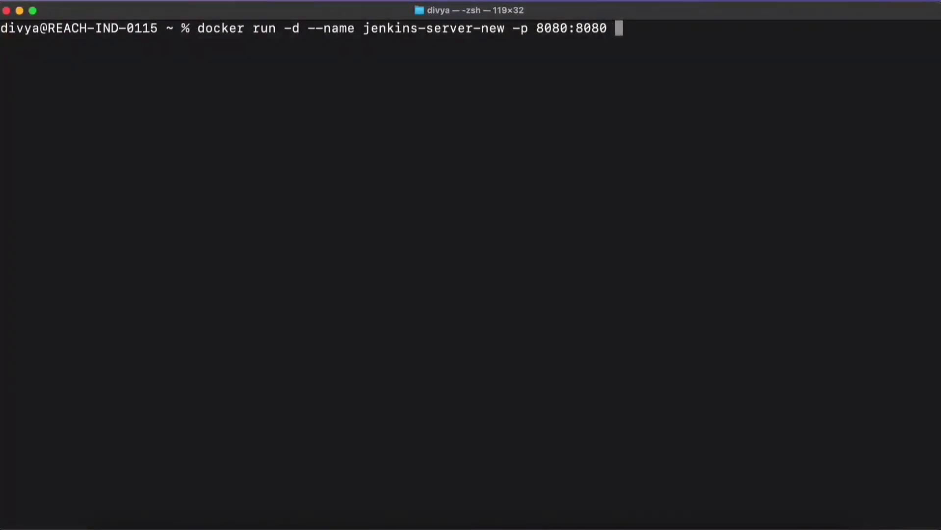
Step: Add the port mappings -p 8080:8080 and -p 50000:50000 to the docker run command
type("-p 50000")
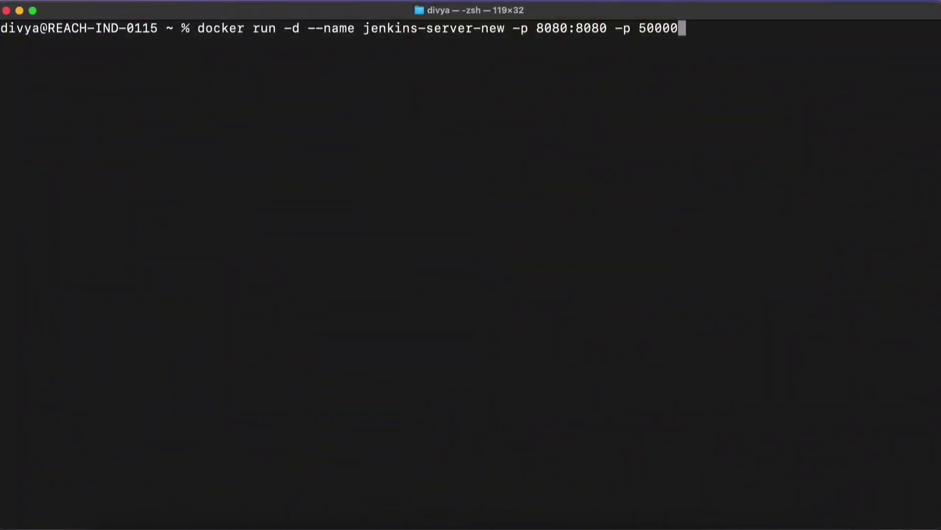
type(":50000")
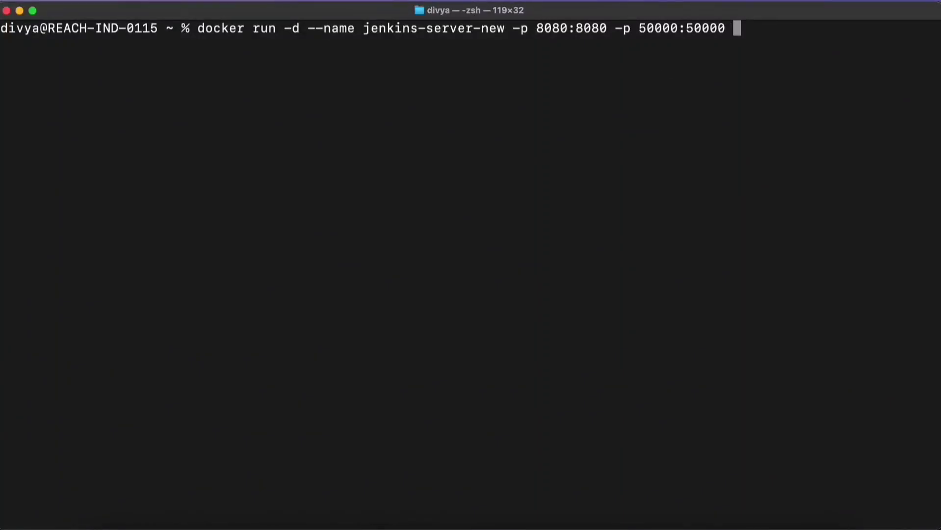
Step: Add the volume mapping -v jenkins_home_new:/var/jenkins_home_new to the docker run command
type("-")
type("v")
type("jenkins")
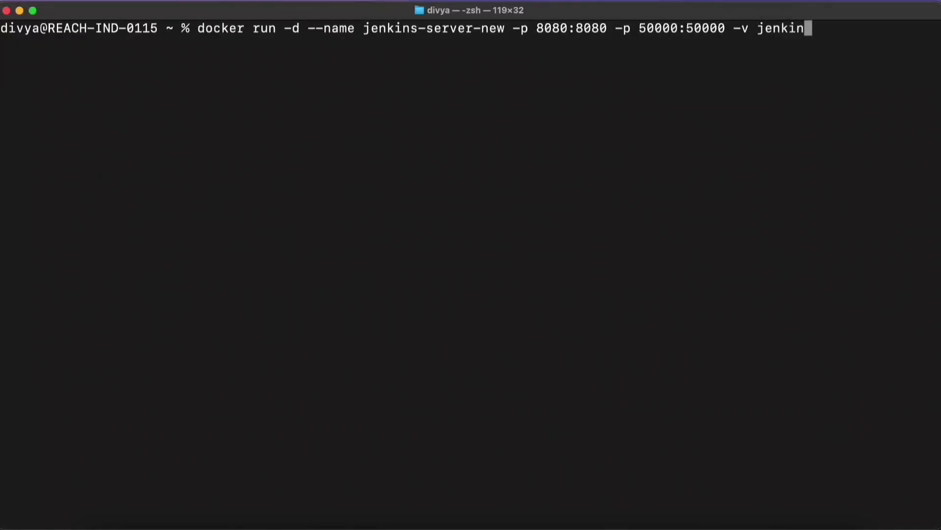
type("_home")
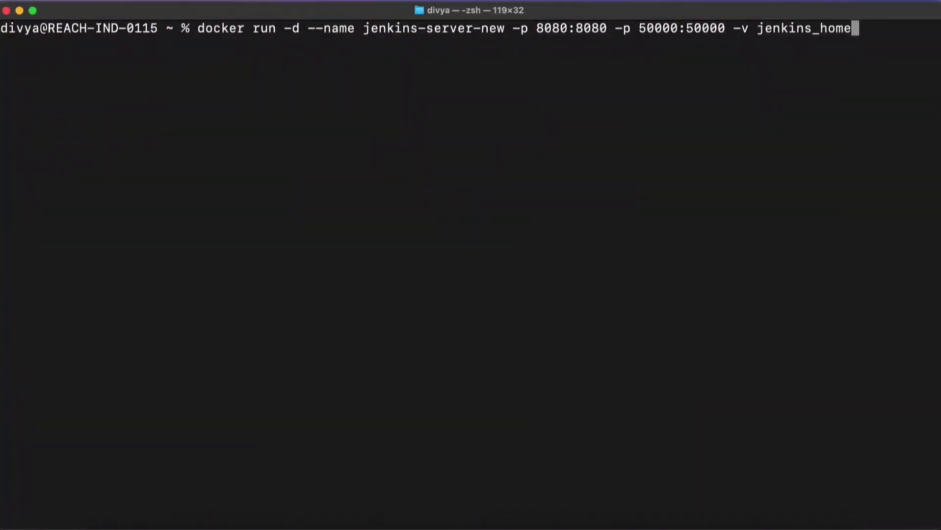
type("_new:/var")
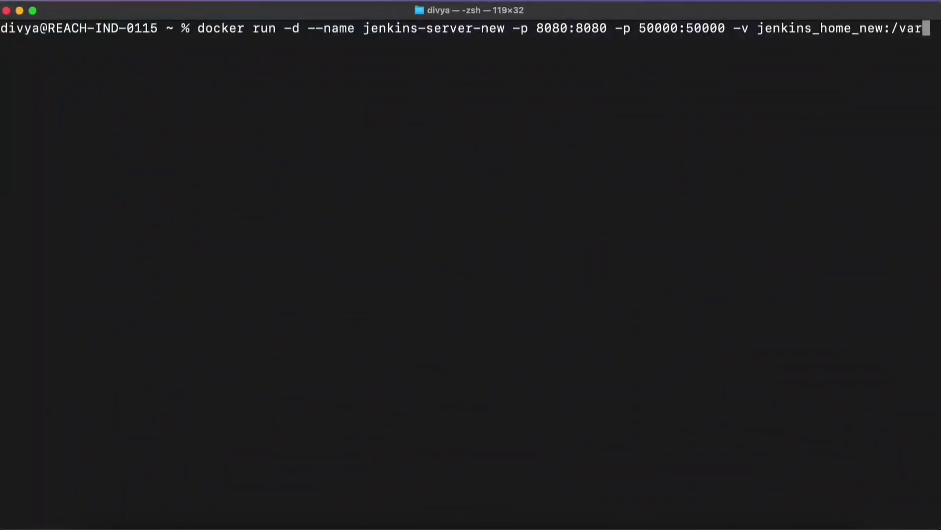
type("/jenkins")
type("_home_ne")
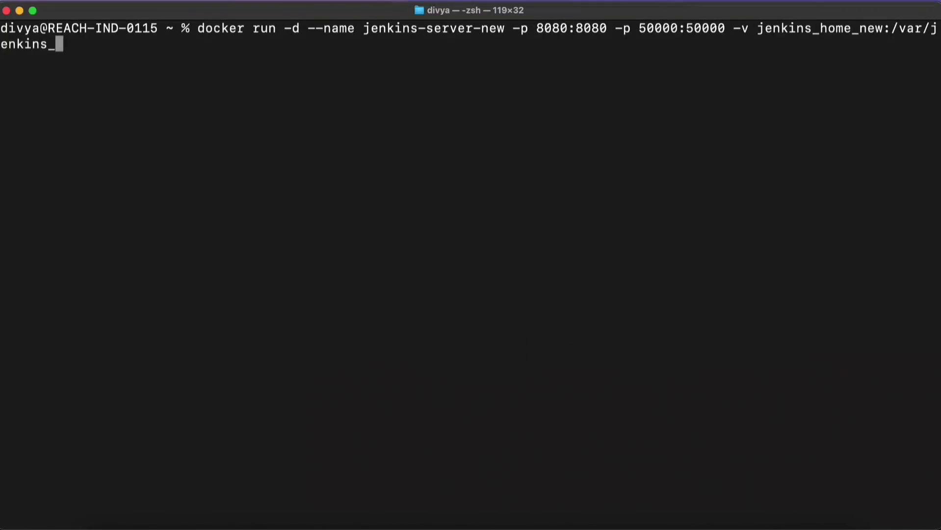
type("w")
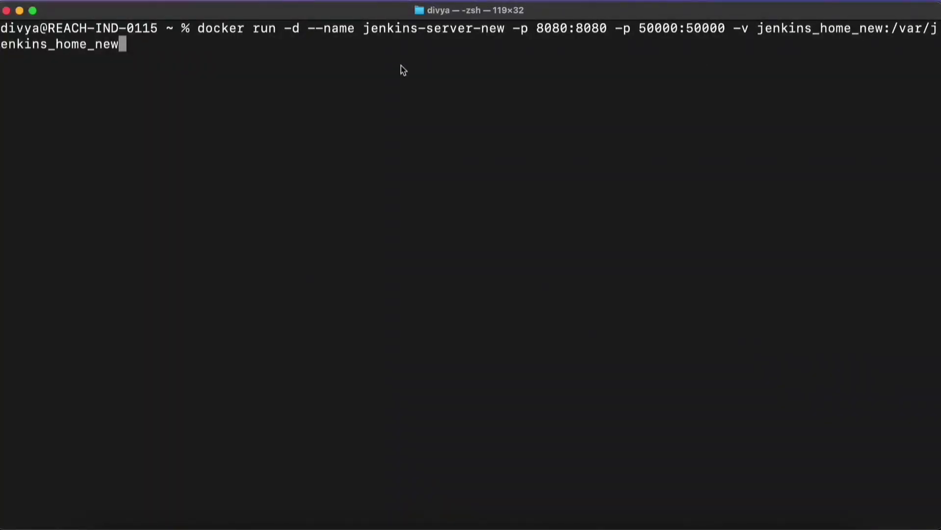
Step: Complete the docker run command with the image jenkins/jenkins:lts and execute it
type("-")
key("BackSpace")
type("jenkins/j")
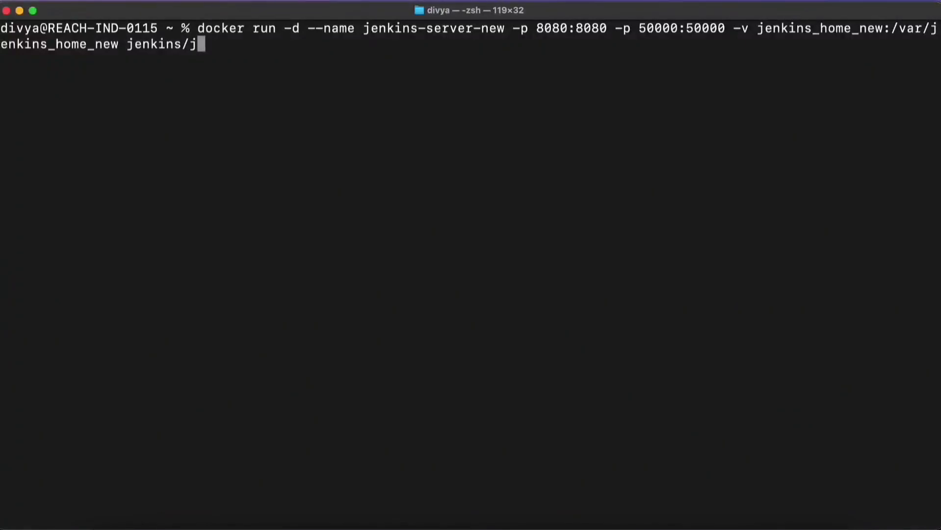
type("enkins")
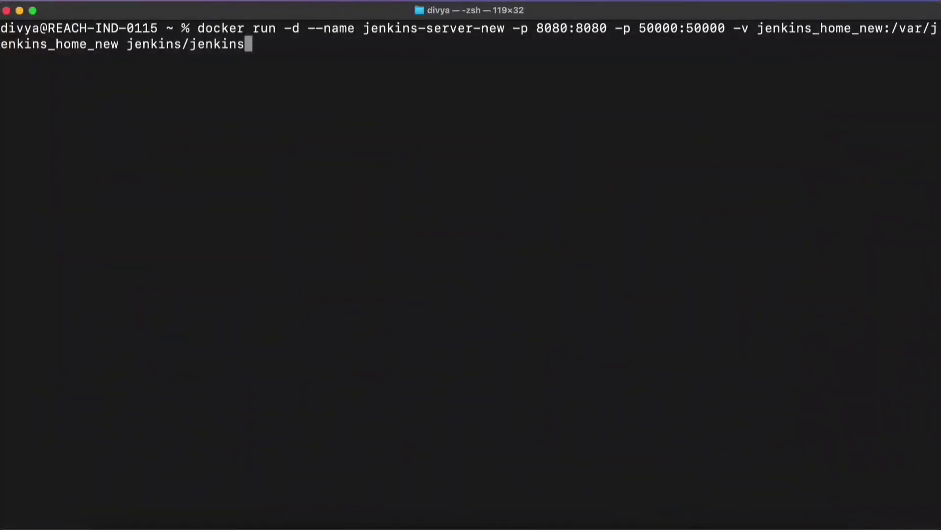
type(":lts")
key("Return")
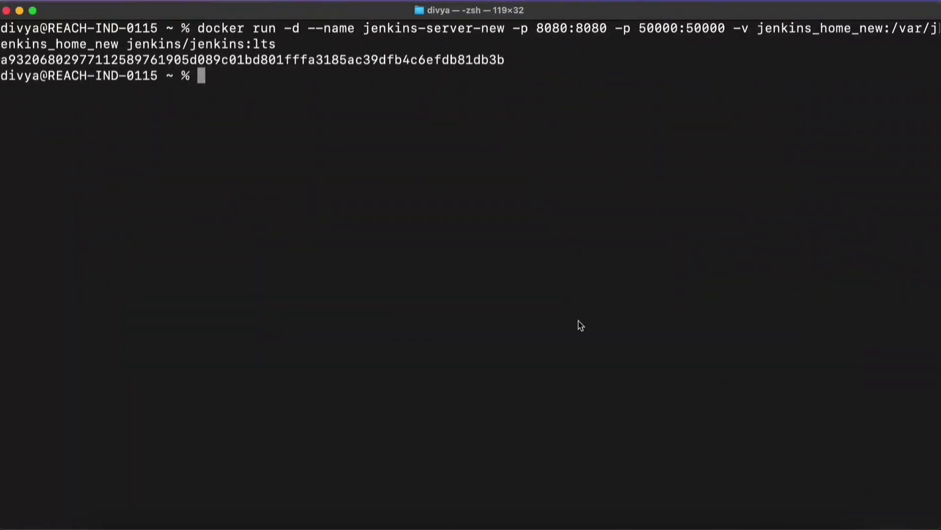
Step: Check the new Jenkins container in Docker Desktop's container list and close the window
left_click(638, 520)
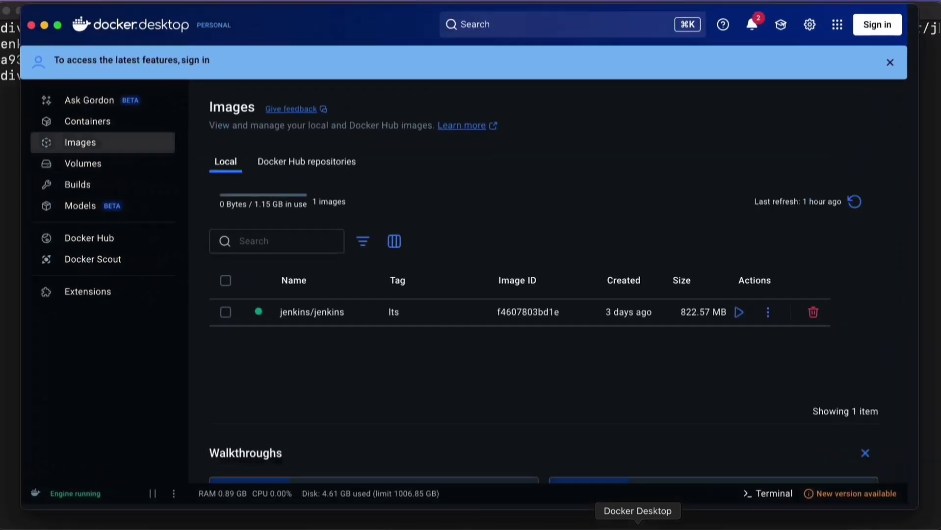
left_click(69, 121)
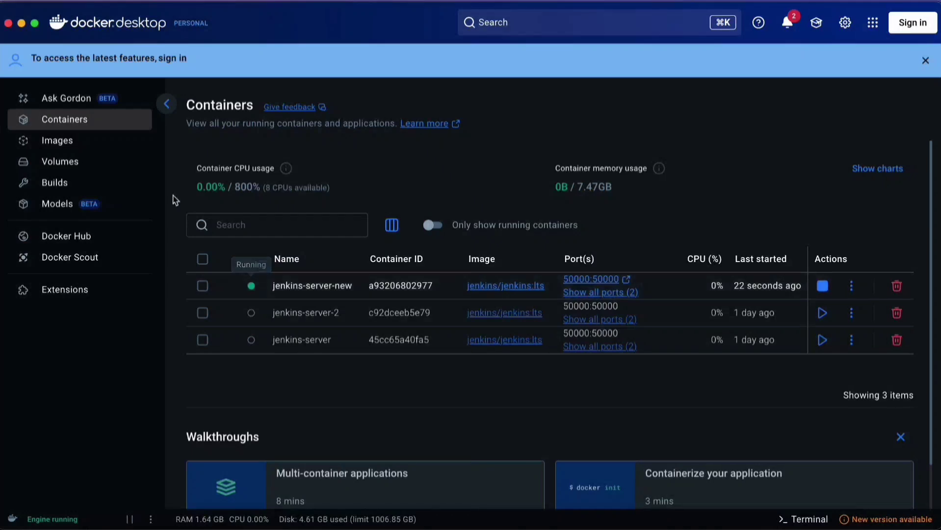
left_click(9, 24)
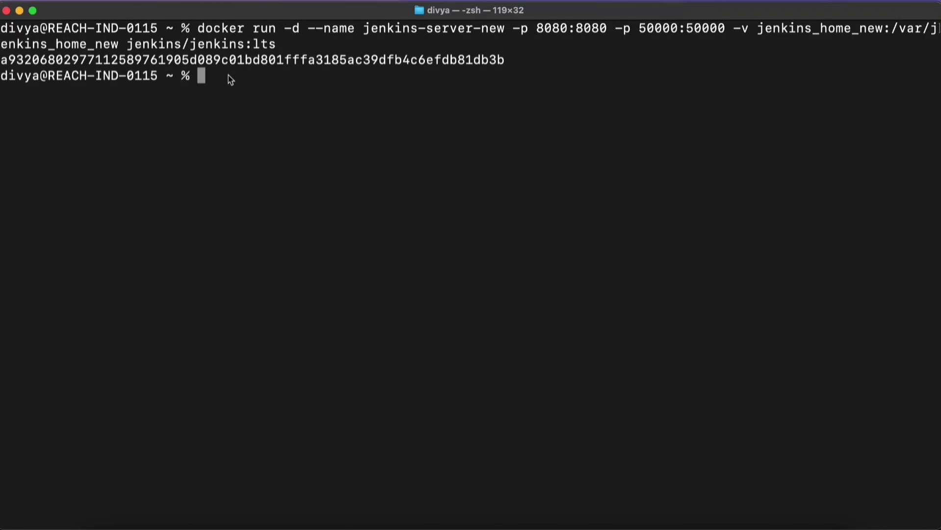
Step: List the running containers in the terminal with docker ps
type("docker ps")
key("Return")
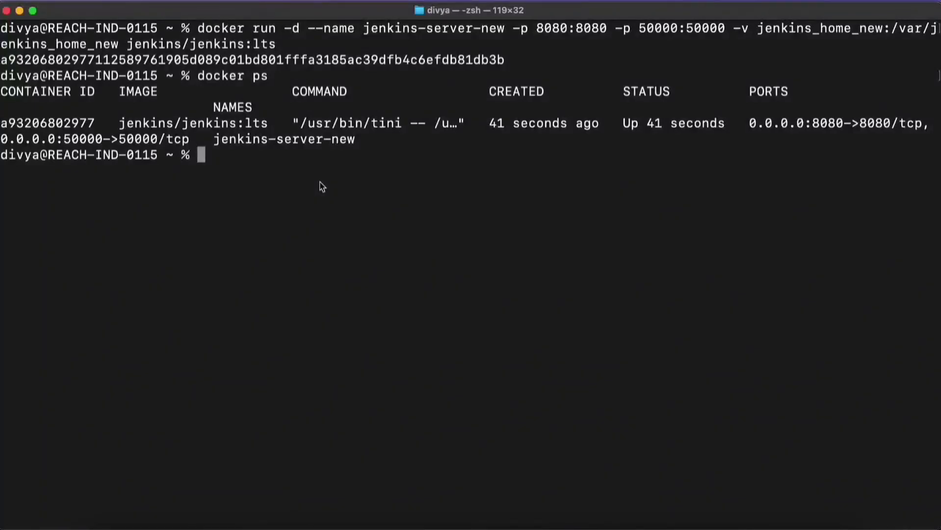
Step: List all containers, including stopped ones, with docker container ls -a
type("docker ")
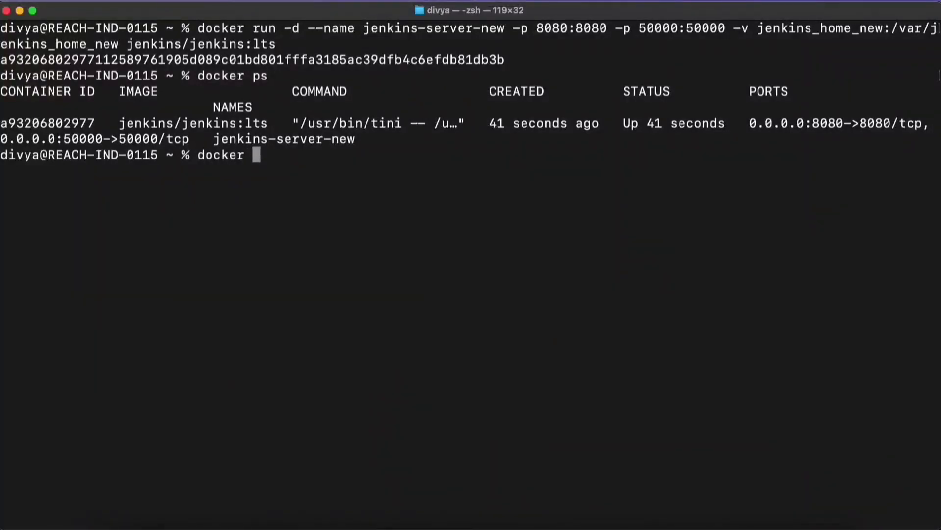
type("container ")
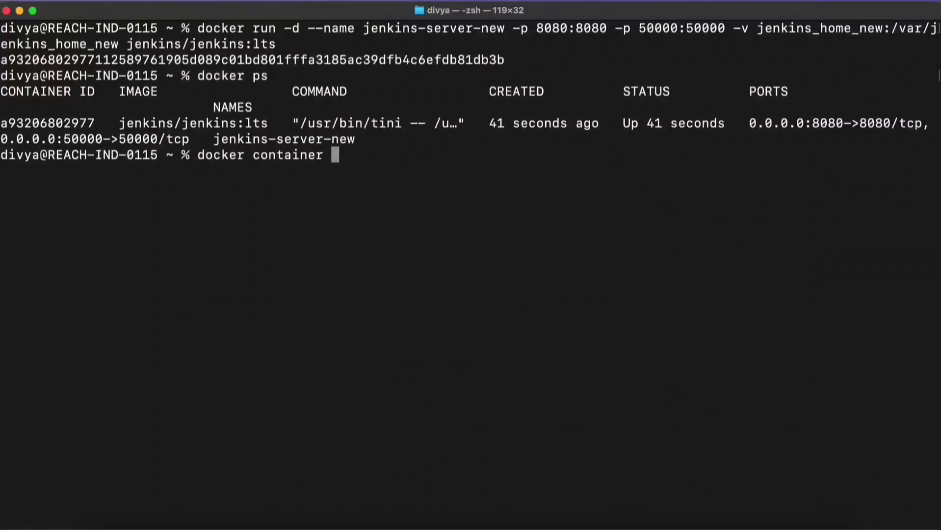
type("ls -a")
key("Return")
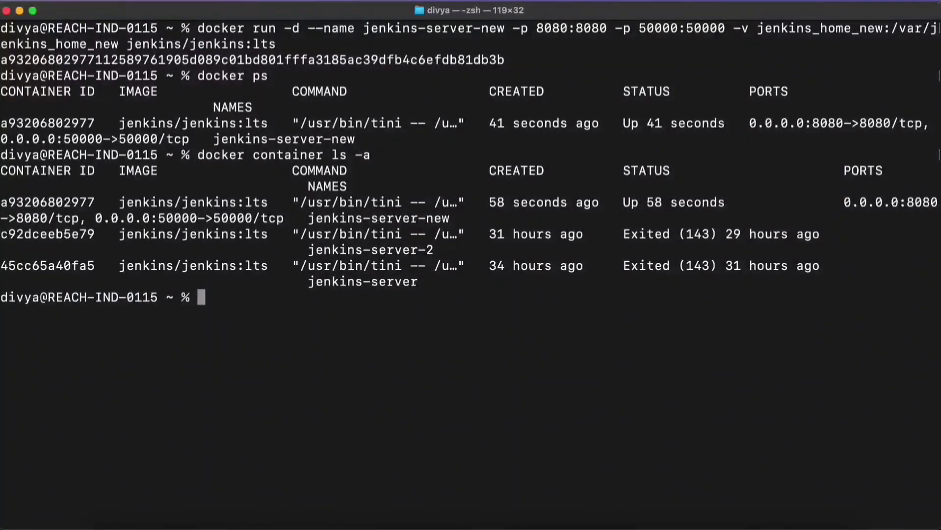
Step: Stop the jenkins-server-new container with docker stop and check its state in Docker Desktop's container list
type("docker stop")
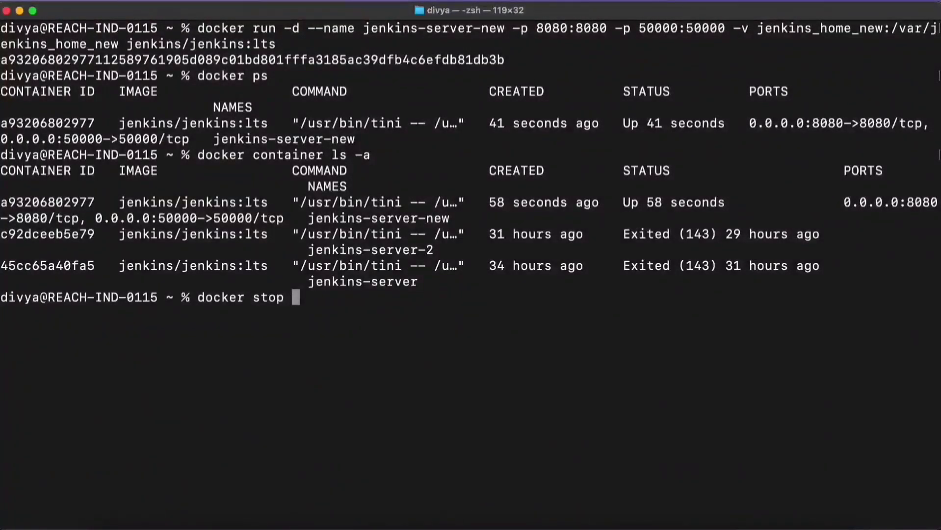
type(" jenkins-server-new")
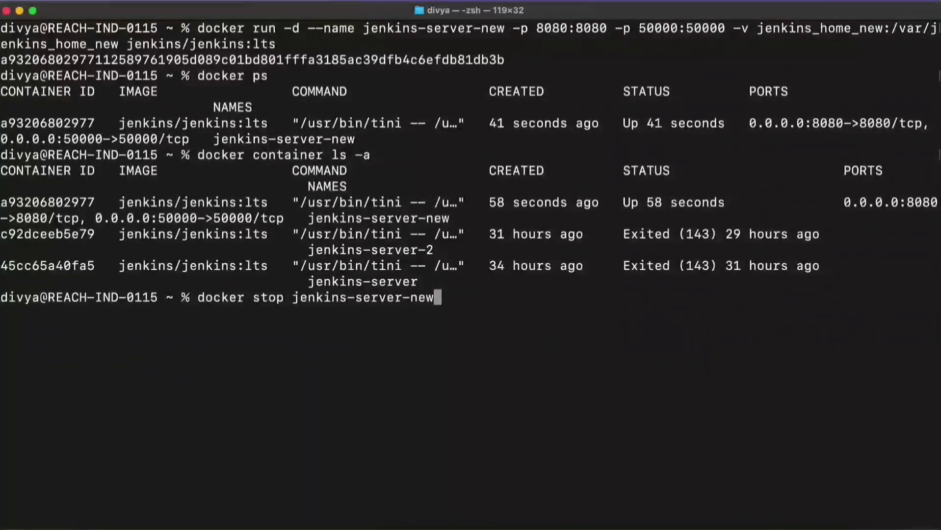
key("Return")
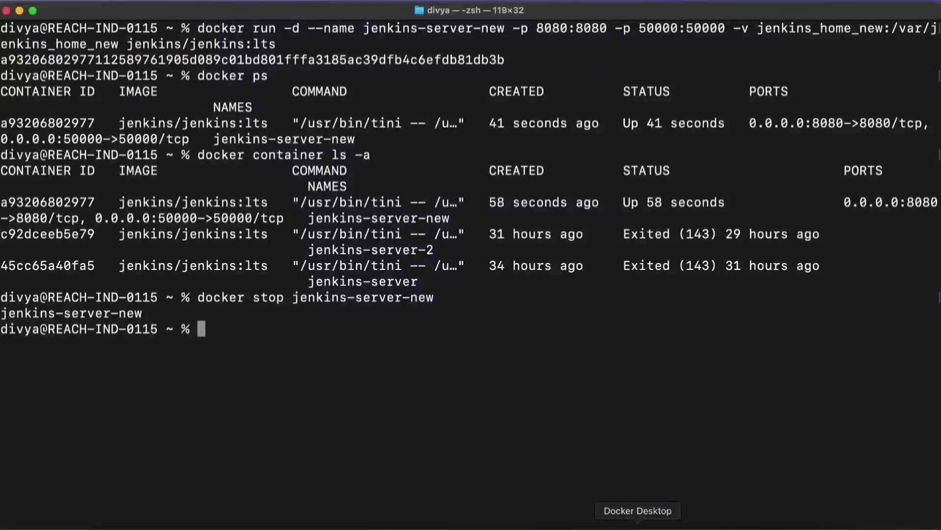
left_click(651, 522)
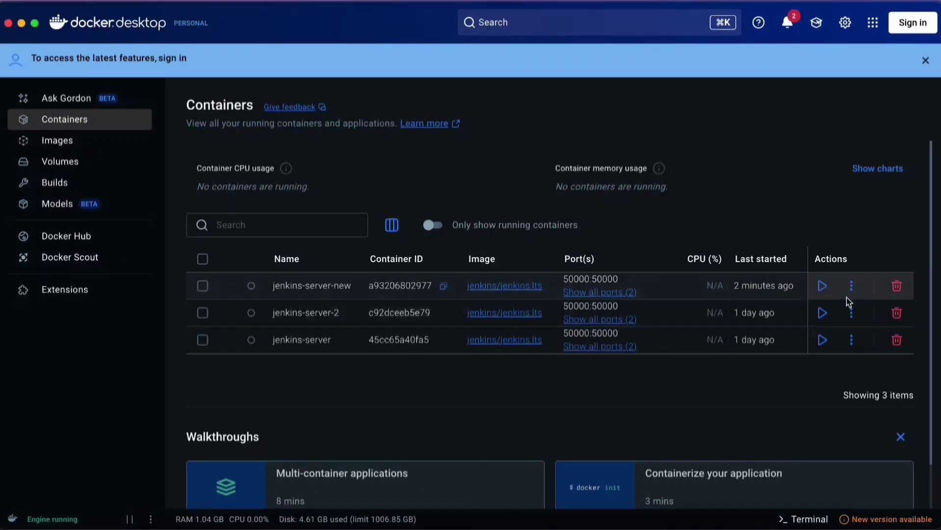
left_click(8, 24)
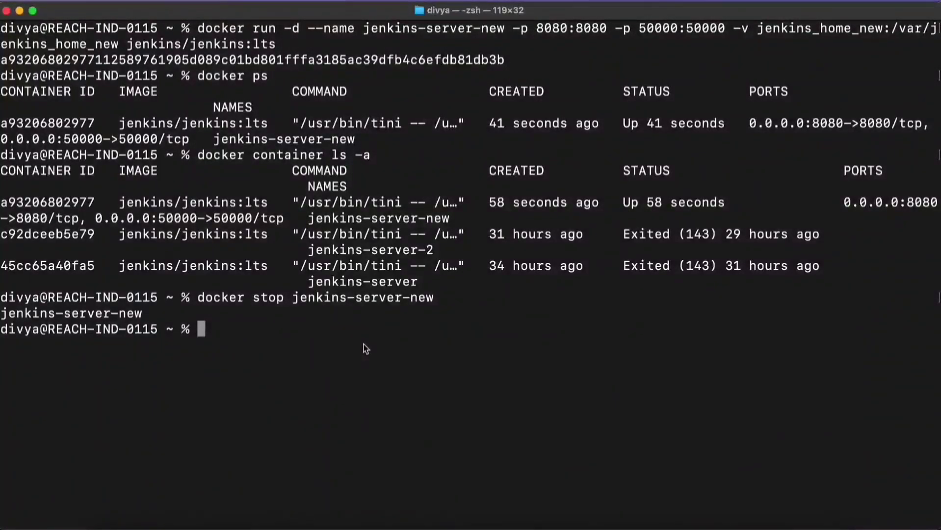
Step: Start the jenkins-server-new container again from the terminal with docker start
type("docker s")
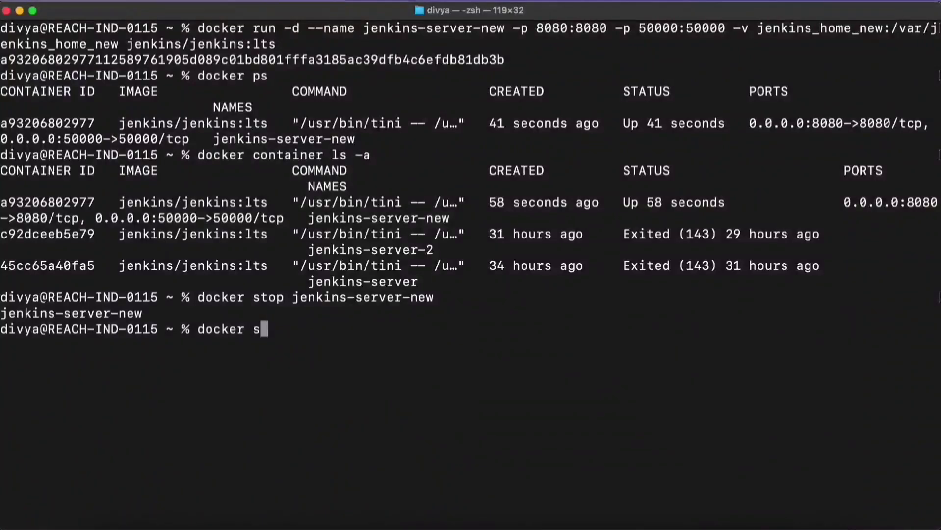
type("tart jenkin")
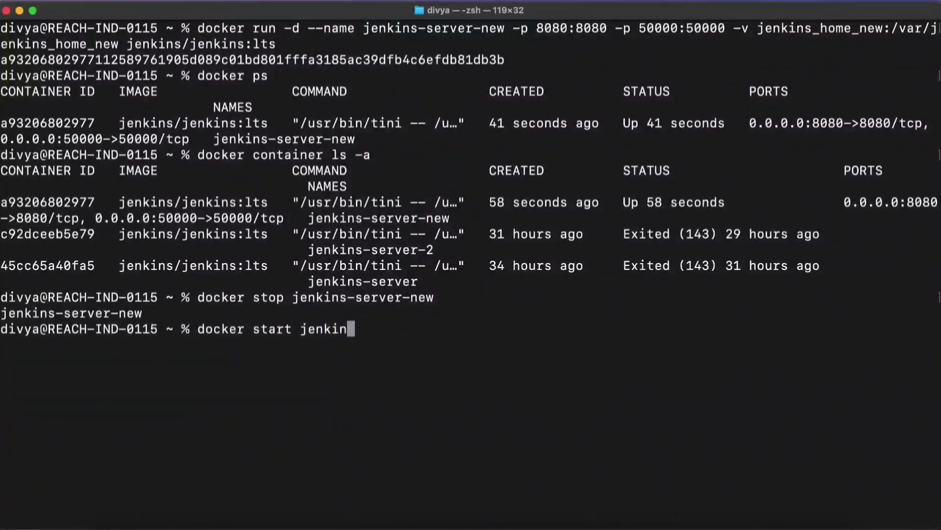
type("s-0s")
key("BackSpace")
key("BackSpace")
type("server-new")
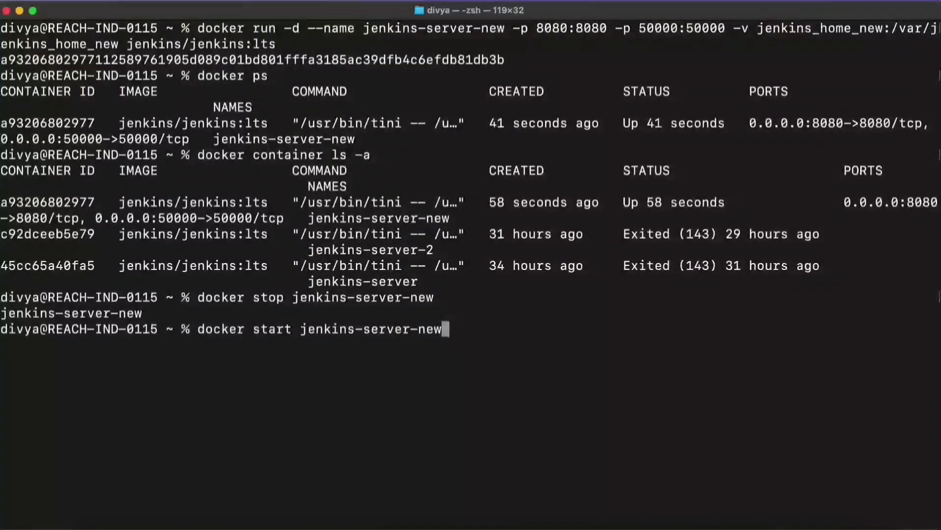
key("Return")
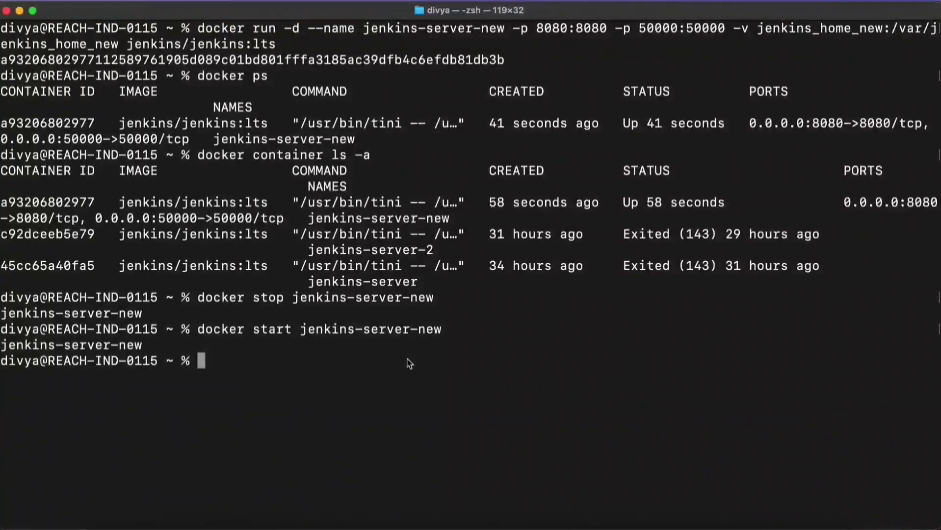
Step: Display the logs of jenkins-server-new with docker logs and copy the initial admin password from the output
type("docker ")
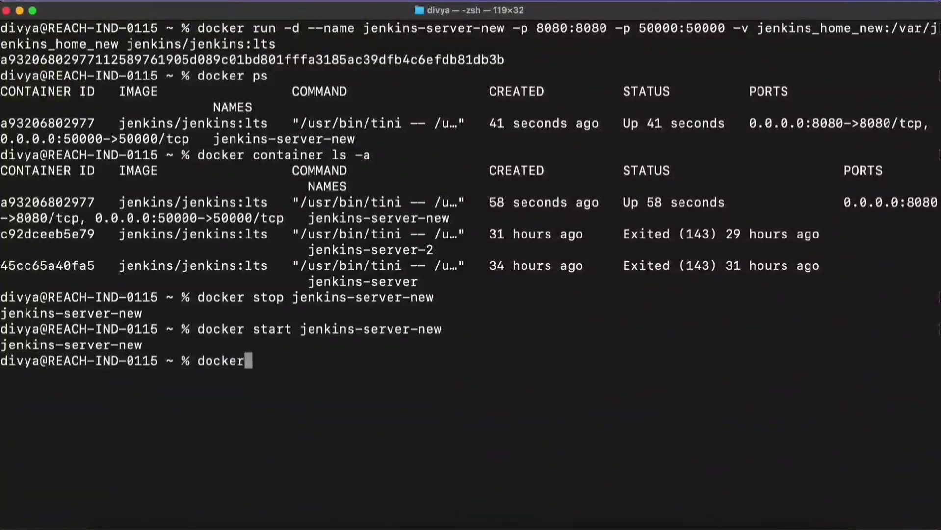
type("logs ")
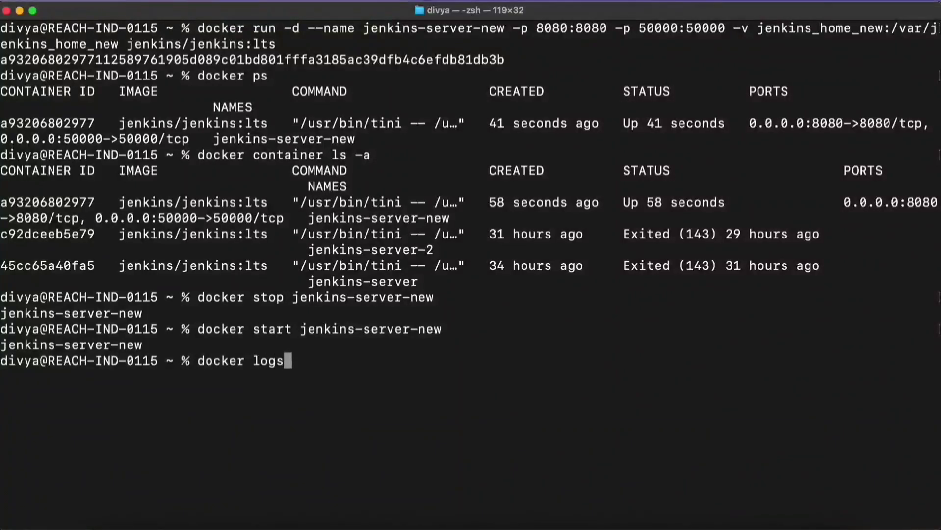
type("jenkins")
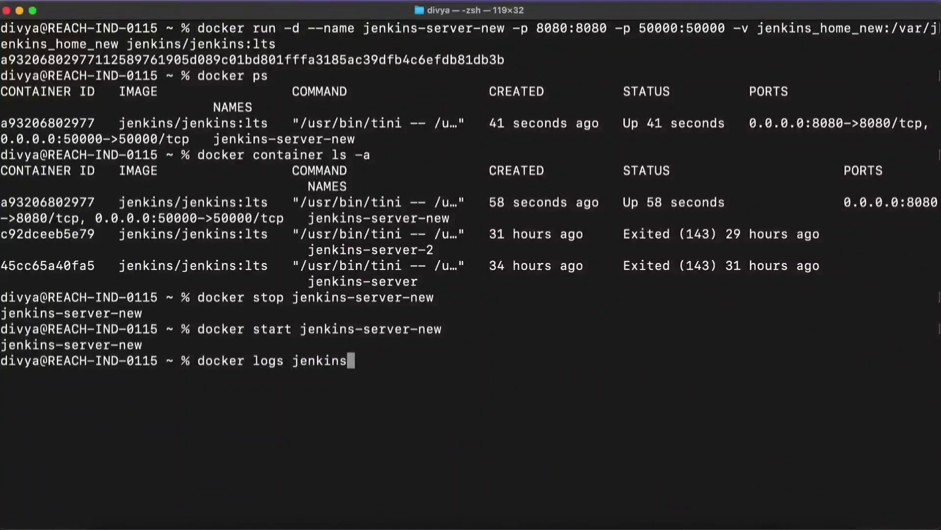
type("-server-new")
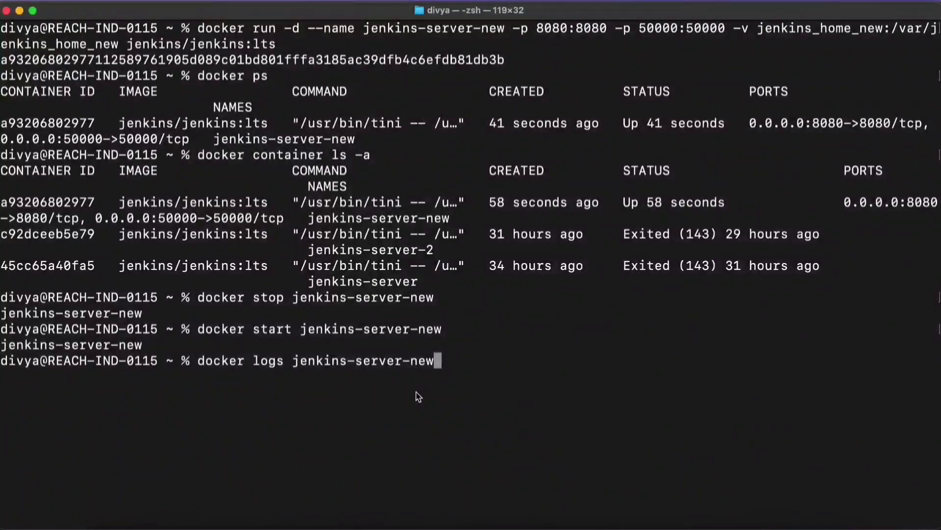
key("Return")
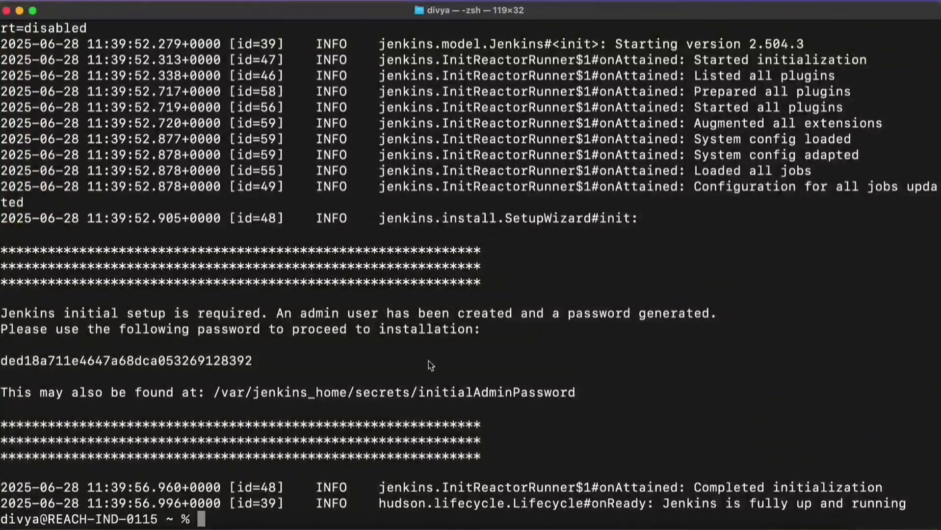
double_click(80, 362)
left_click(336, 351)
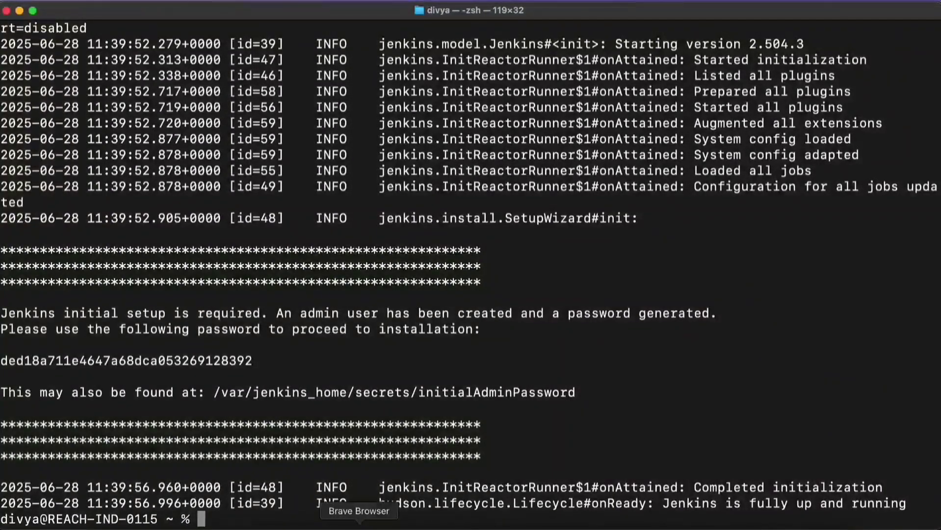
Step: Switch to the Docker window of Brave Browser and load localhost:8080 in a new tab
right_click(359, 524)
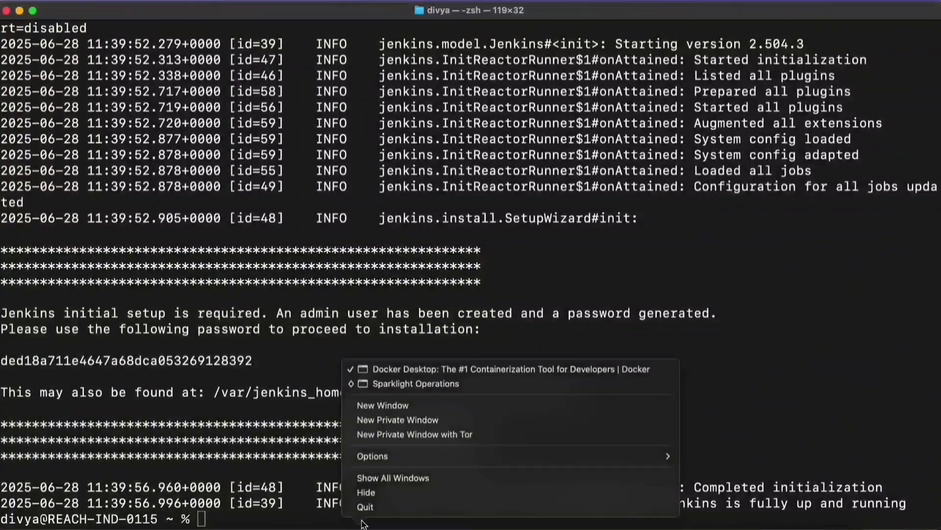
left_click(464, 370)
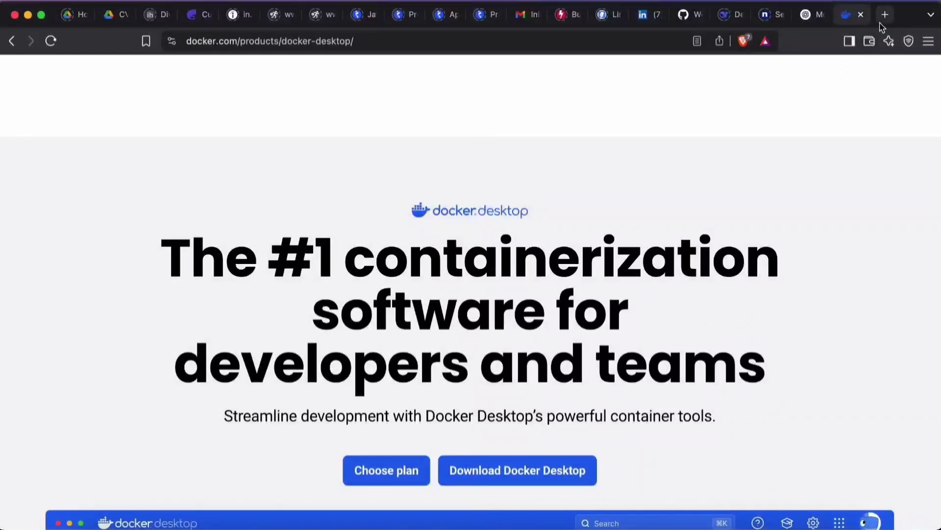
left_click(885, 15)
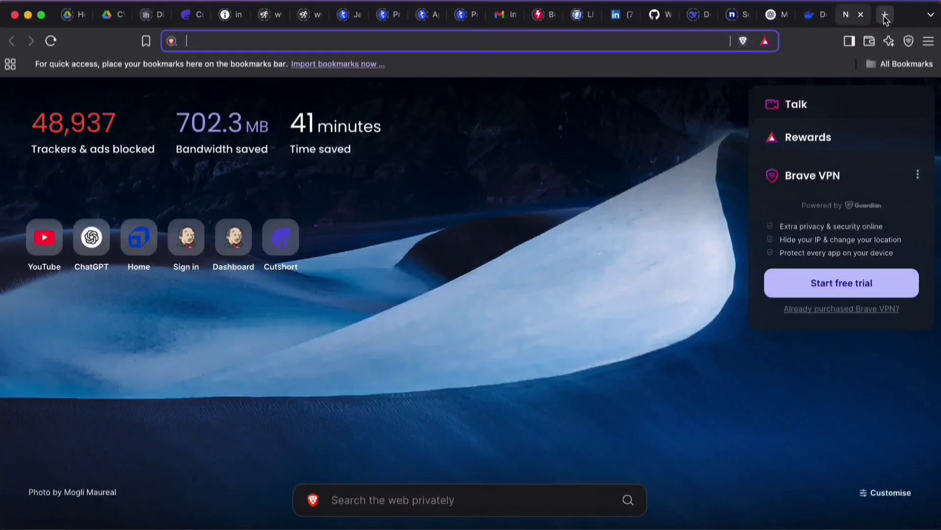
type("local")
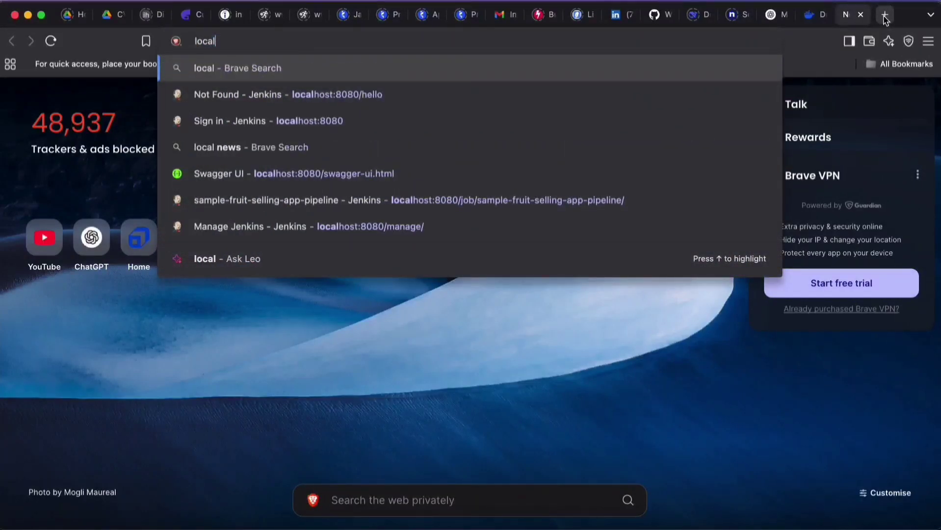
type("host:8080")
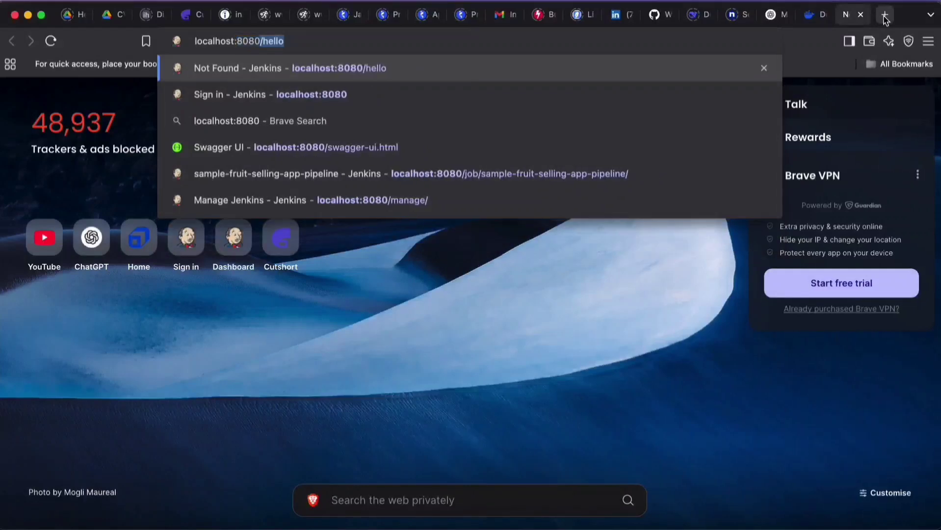
key("BackSpace")
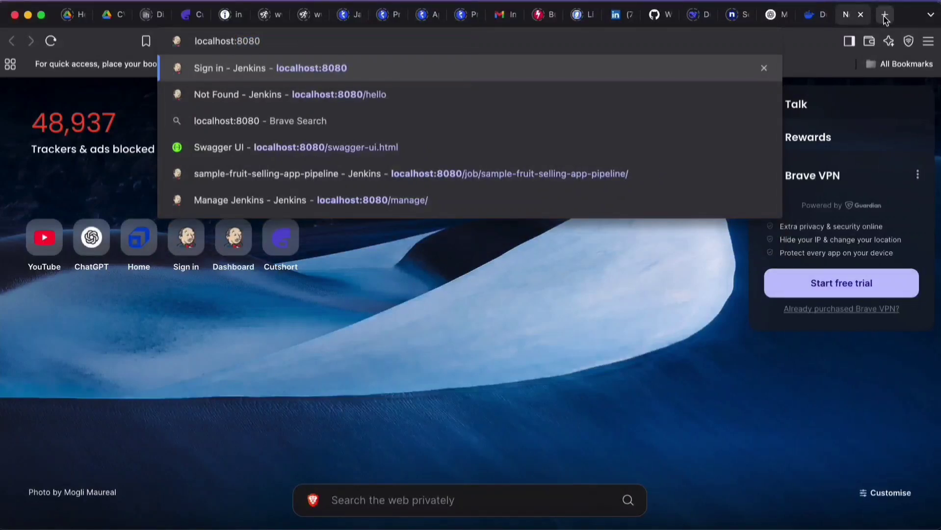
key("Return")
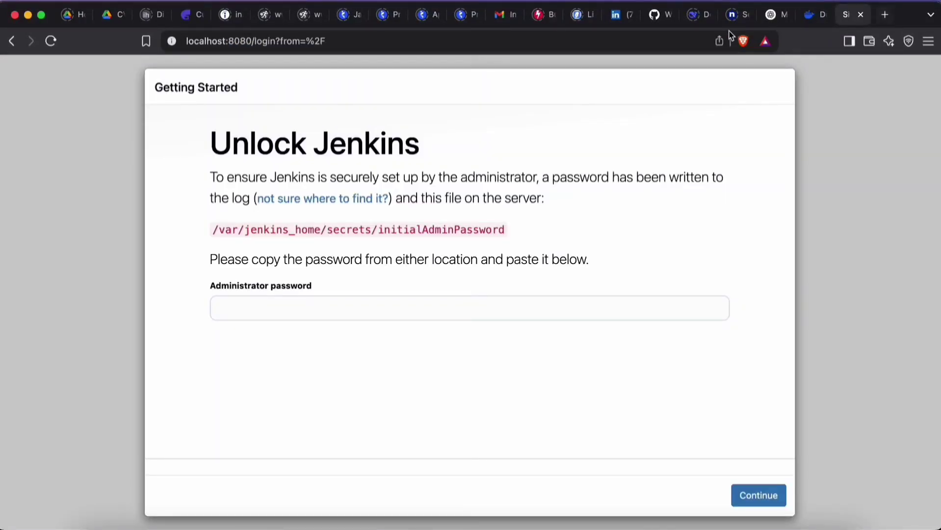
Step: Unlock Jenkins by pasting the copied administrator password, and install the suggested plugins
left_click(316, 308)
key("super+v")
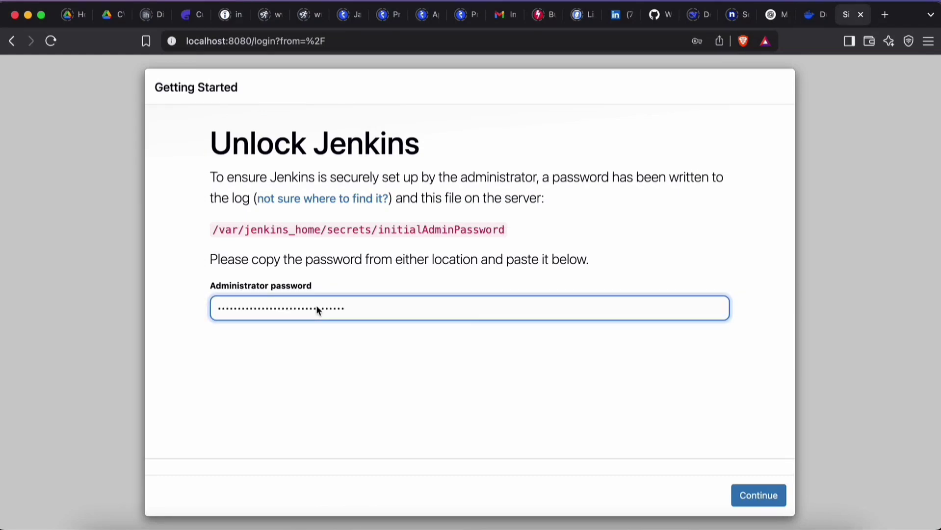
left_click(766, 502)
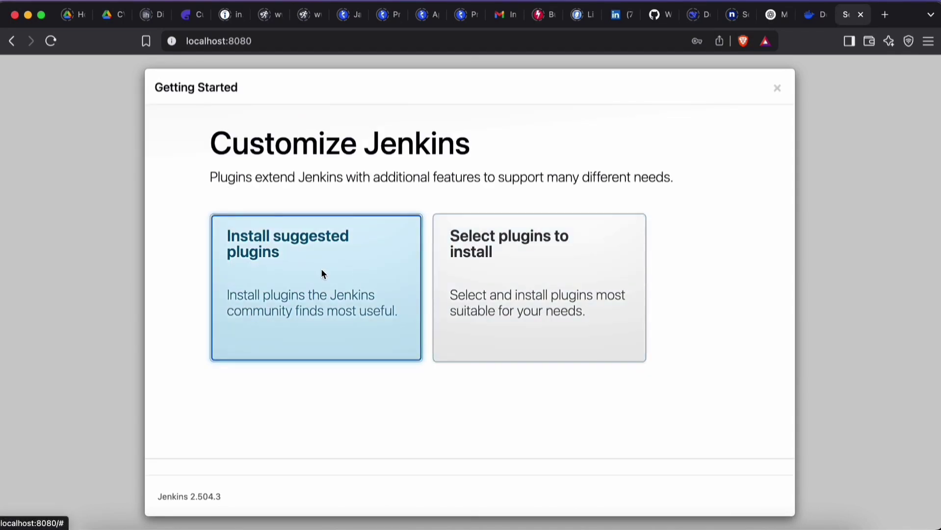
left_click(322, 273)
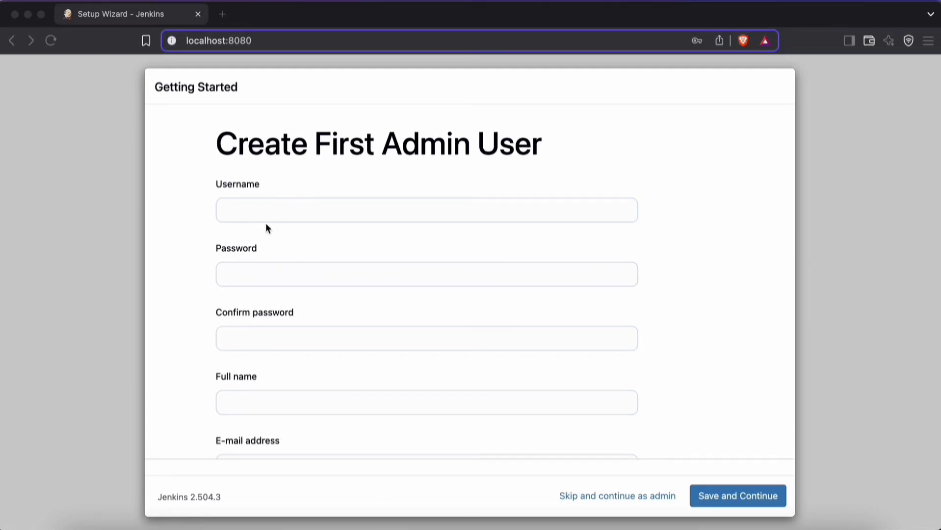
Step: Enter the username for the first admin user, and fill in and confirm the account password
left_click(306, 212)
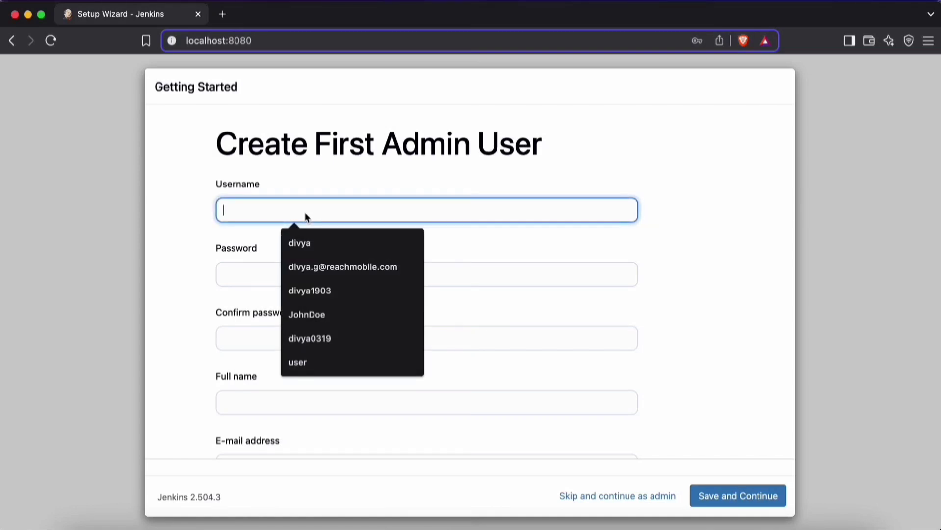
left_click(330, 339)
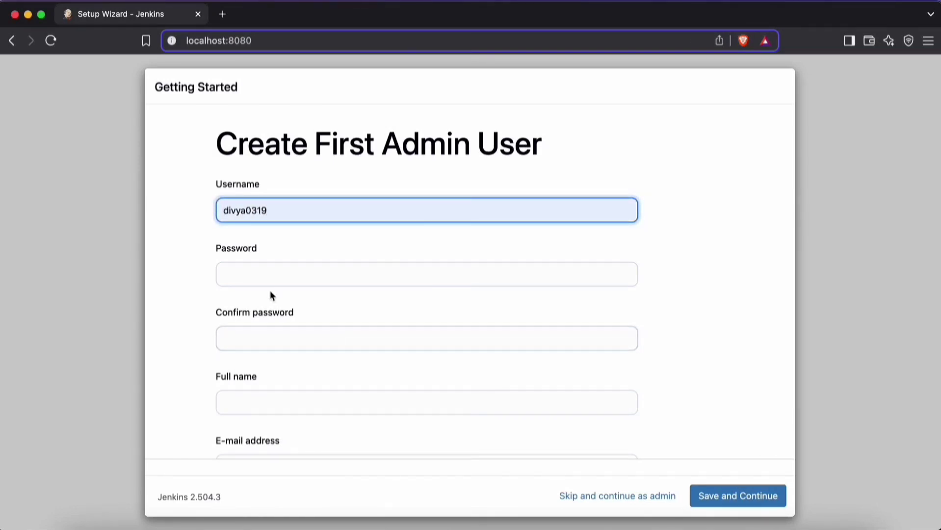
left_click(234, 275)
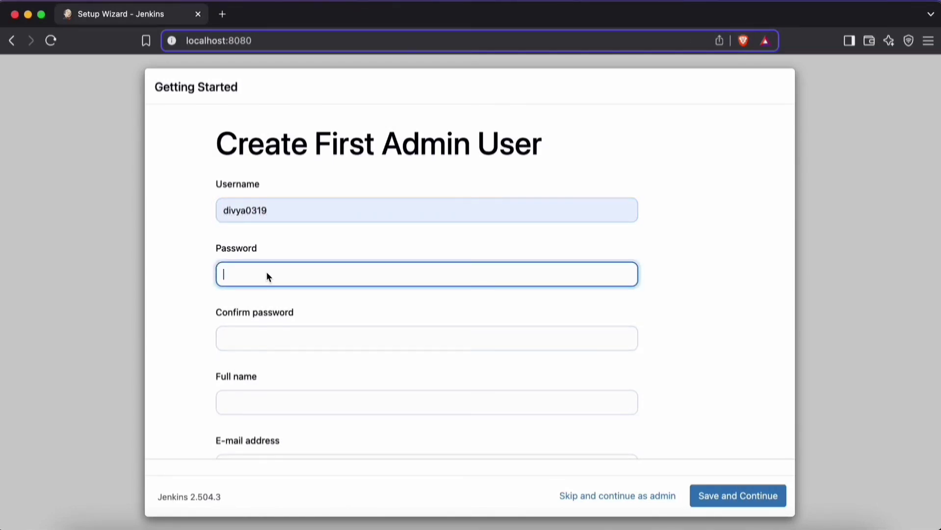
type("***********")
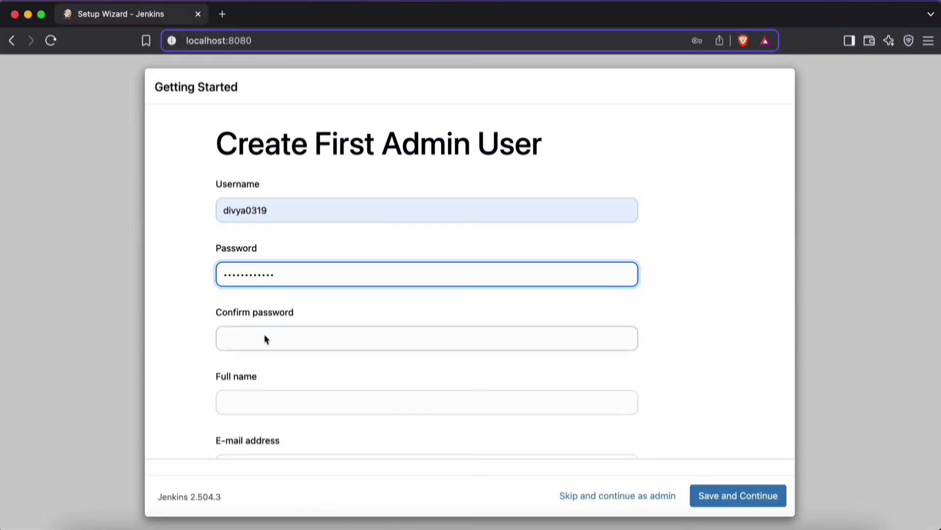
left_click(276, 344)
type("***********")
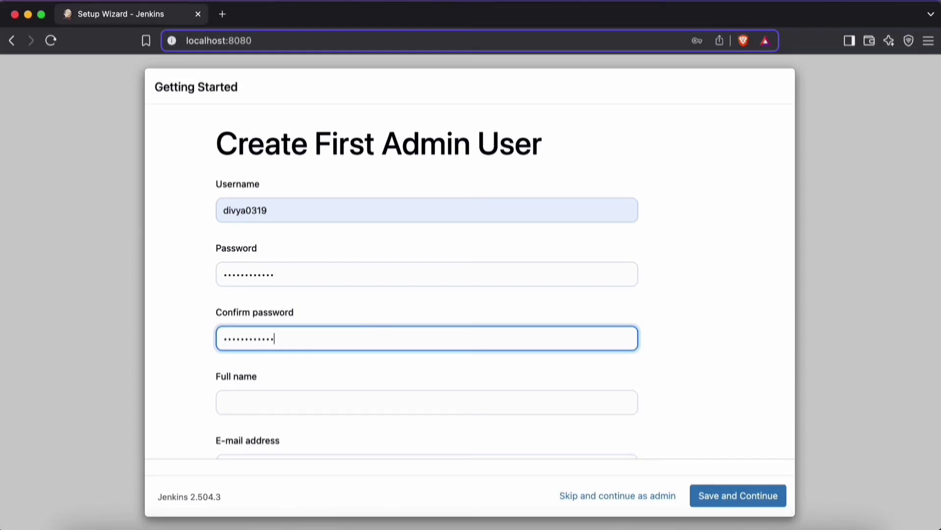
left_click(276, 407)
left_click(321, 427)
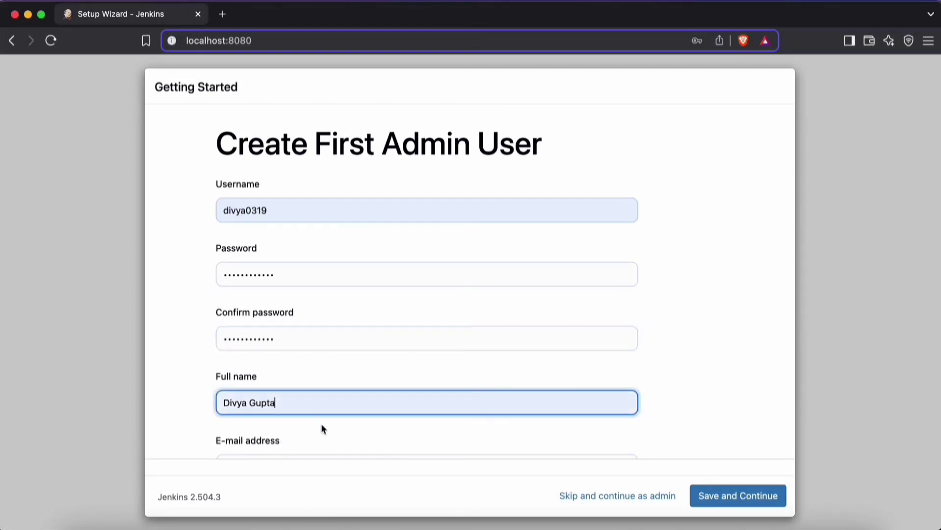
scroll(413, 398, "down", 2)
left_click(274, 415)
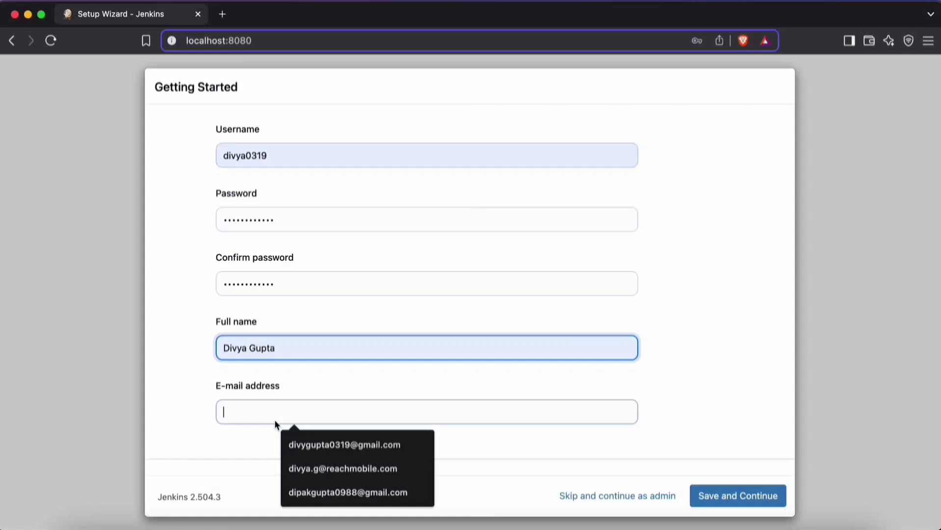
left_click(314, 443)
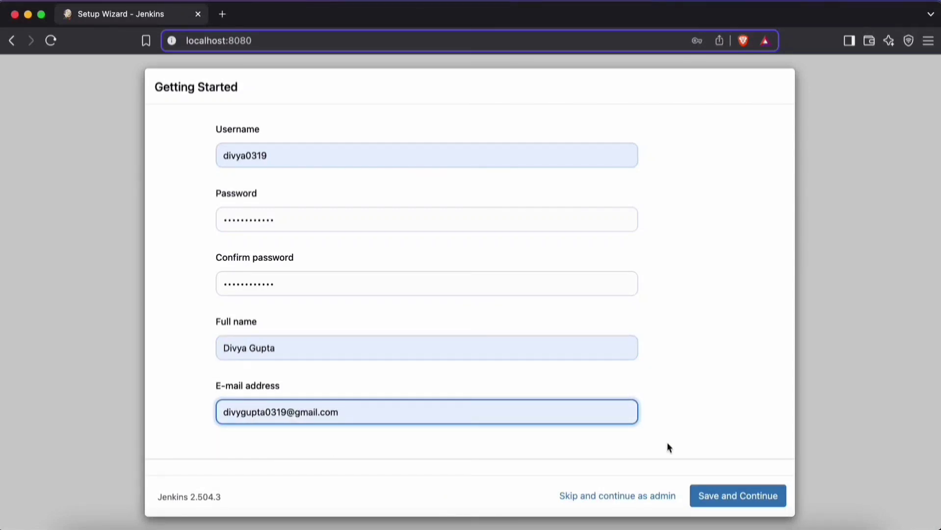
left_click(733, 493)
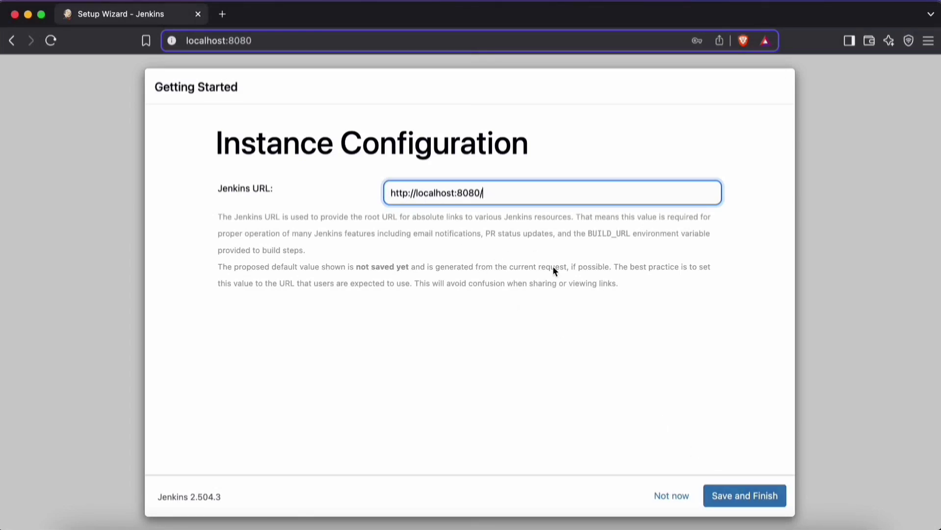
left_click(769, 494)
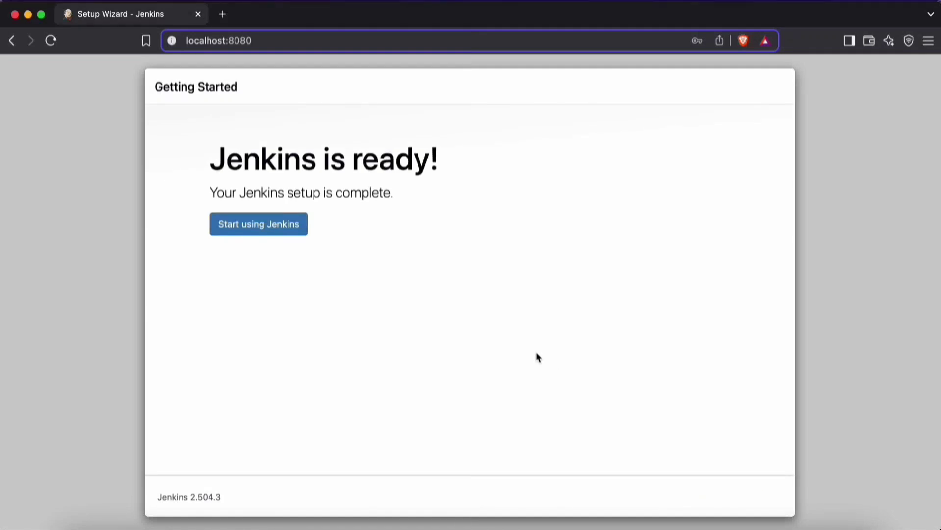
Step: Start using Jenkins, and dismiss the security warning about building on the built-in node from the Manage Jenkins page
left_click(258, 223)
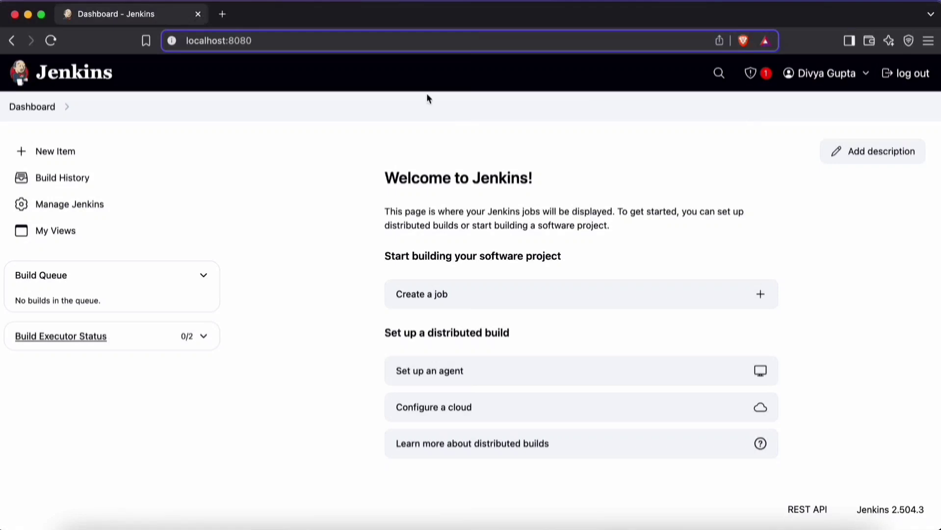
left_click(750, 74)
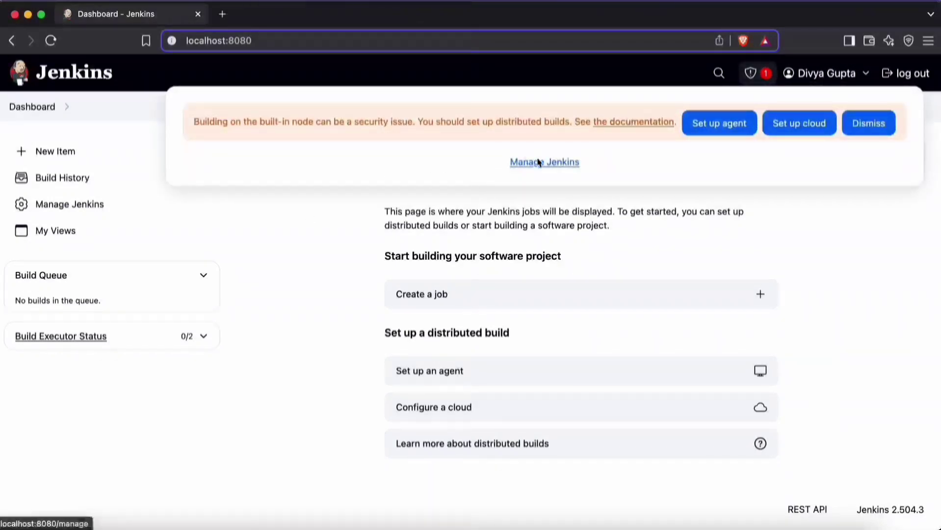
left_click(306, 265)
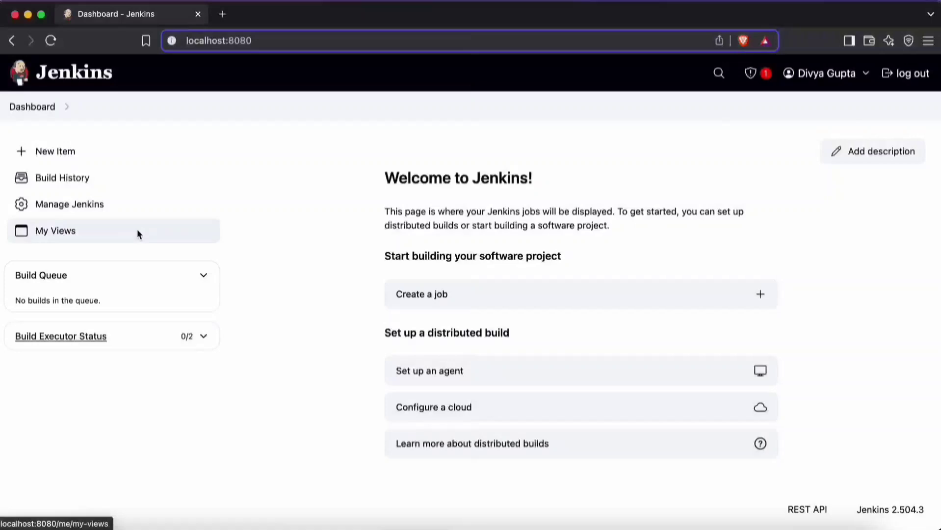
left_click(69, 204)
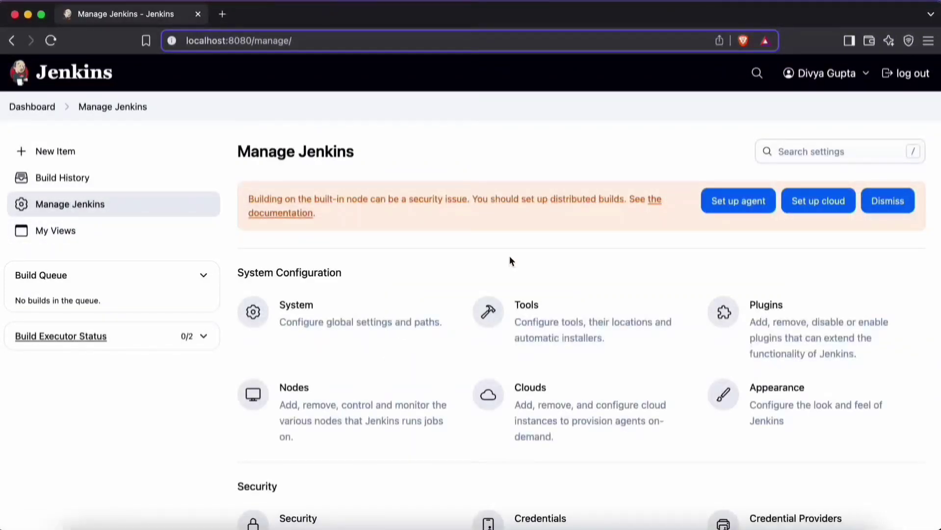
left_click(885, 201)
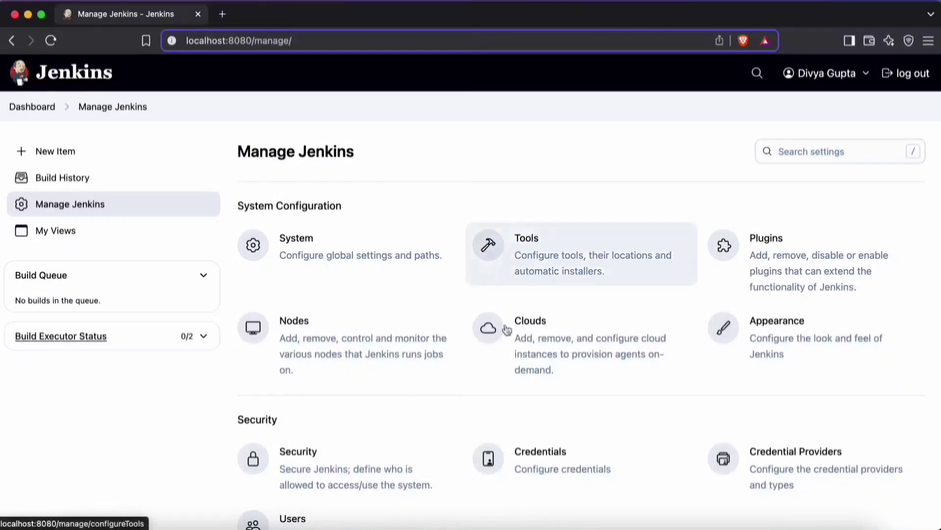
Step: Look through the System Configuration, Security and Status Information sections of the Manage Jenkins page
scroll(654, 423, "down", 5)
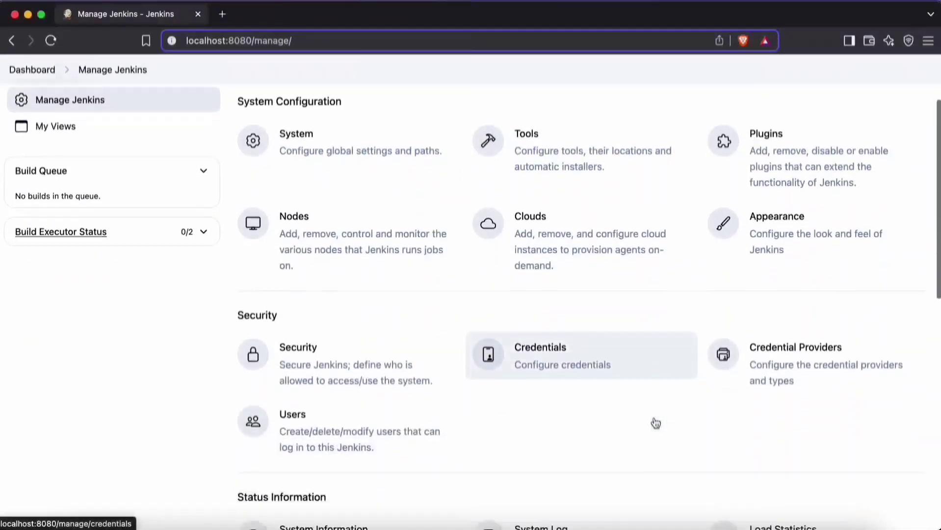
scroll(654, 422, "up", 2)
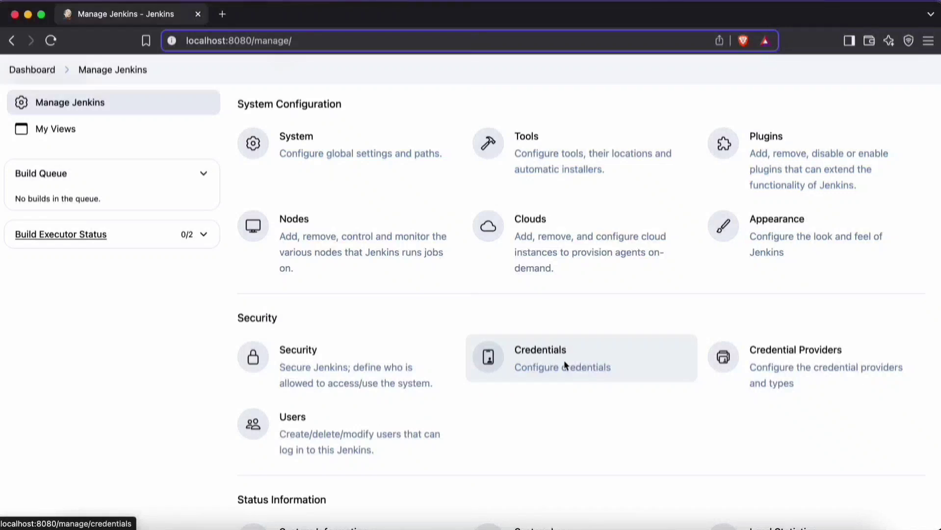
scroll(686, 314, "up", 1)
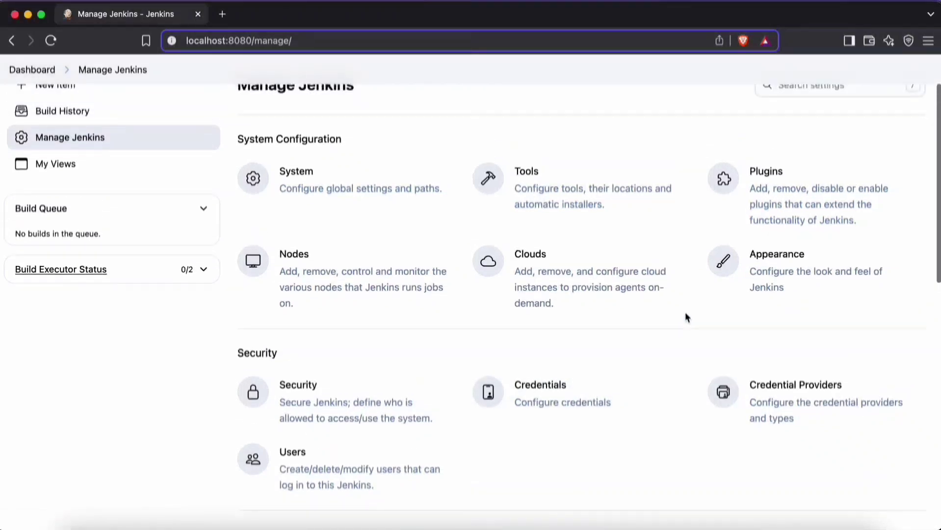
scroll(653, 336, "up", 2)
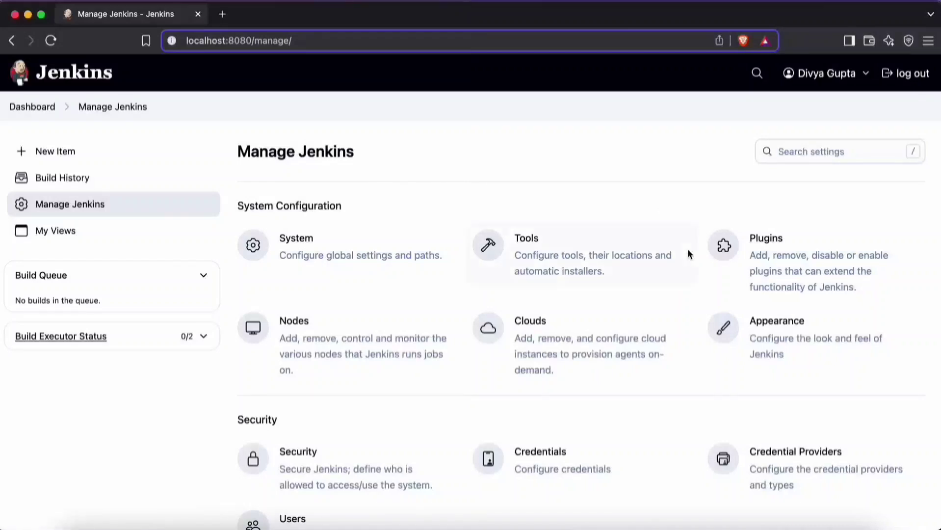
scroll(441, 355, "down", 5)
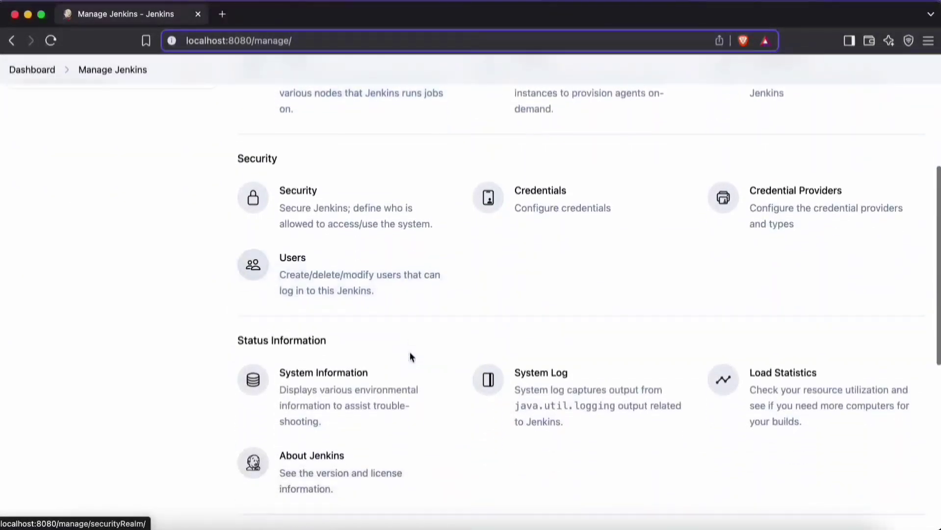
scroll(410, 351, "up", 6)
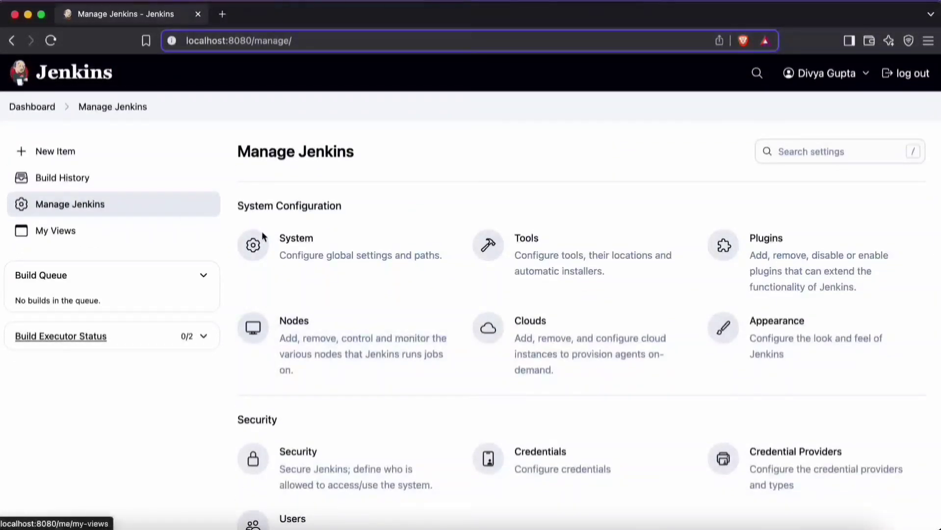
Step: Open the System settings and examine the Jenkins URL under Jenkins Location
left_click(325, 248)
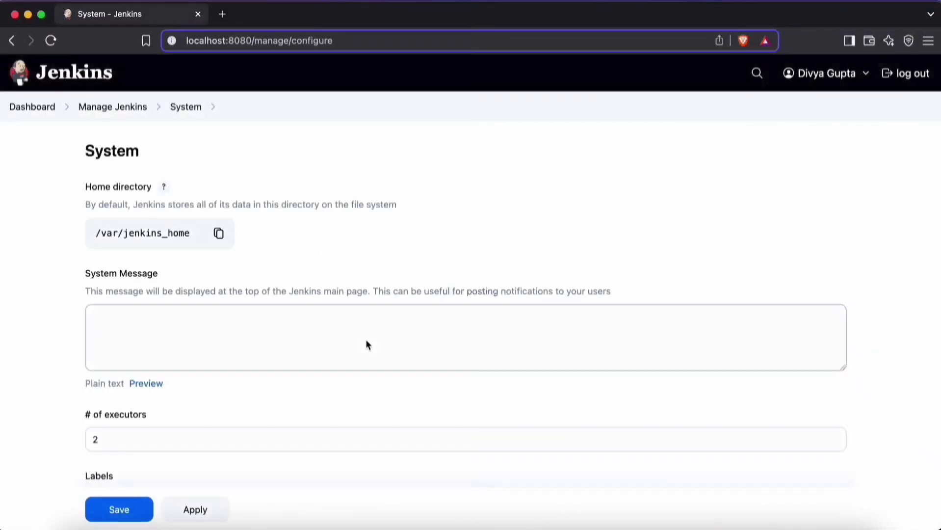
scroll(588, 235, "down", 5)
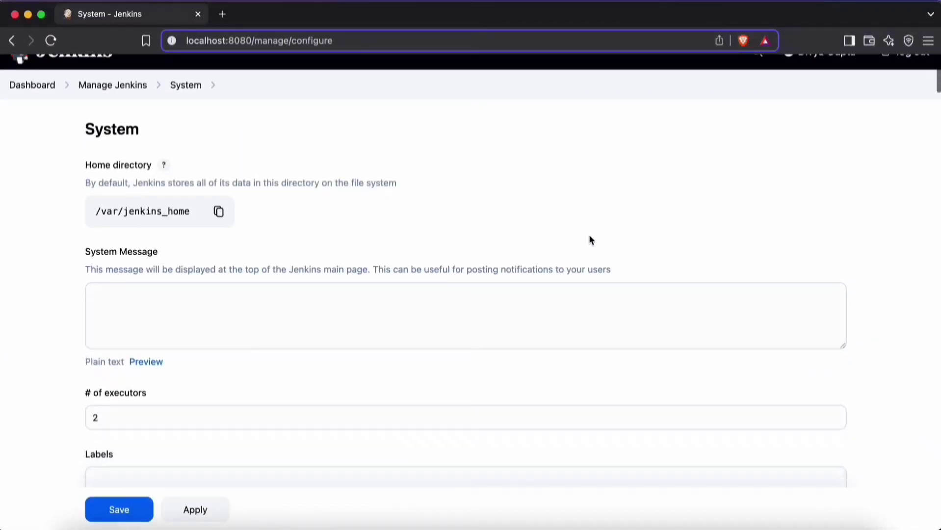
scroll(588, 235, "down", 15)
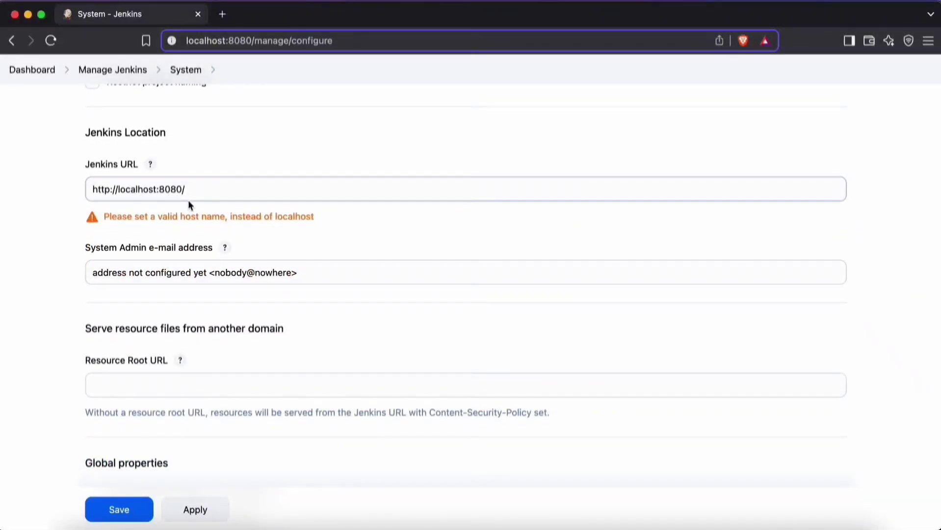
scroll(189, 202, "up", 1)
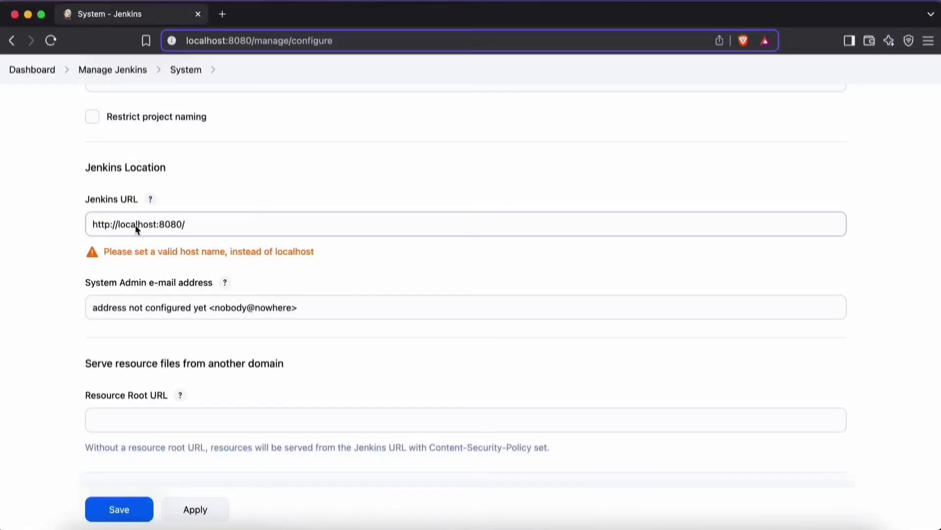
left_click_drag(137, 228, 212, 226)
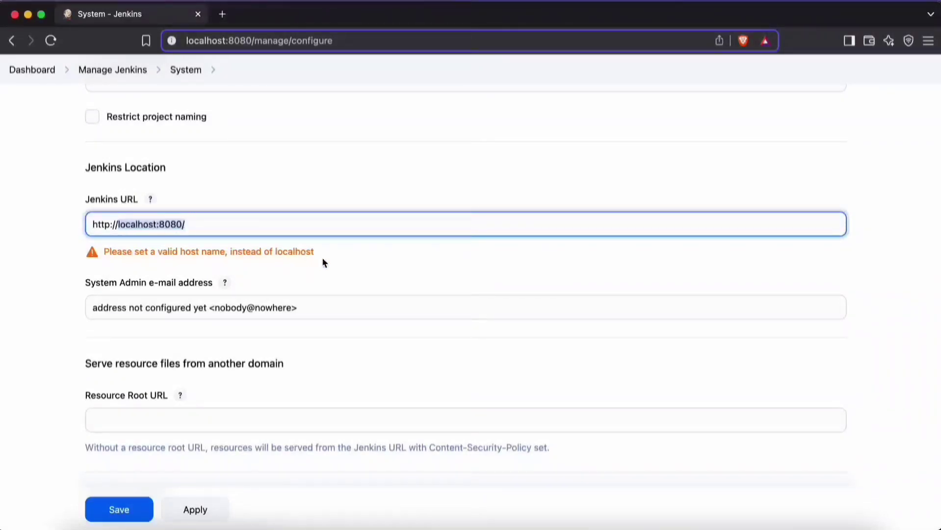
left_click(352, 266)
scroll(171, 205, "up", 6)
scroll(171, 204, "up", 3)
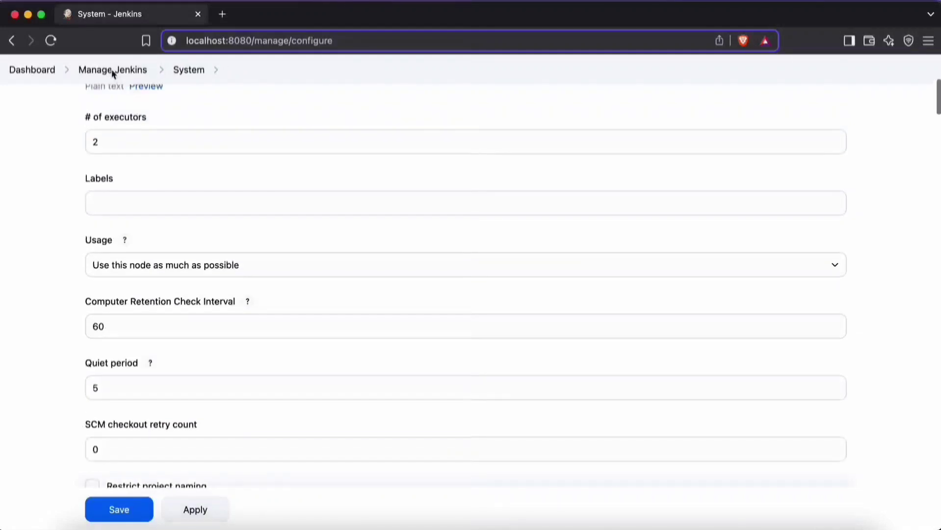
Step: Return to Manage Jenkins and open the list of available plugins in the plugin manager
left_click(111, 69)
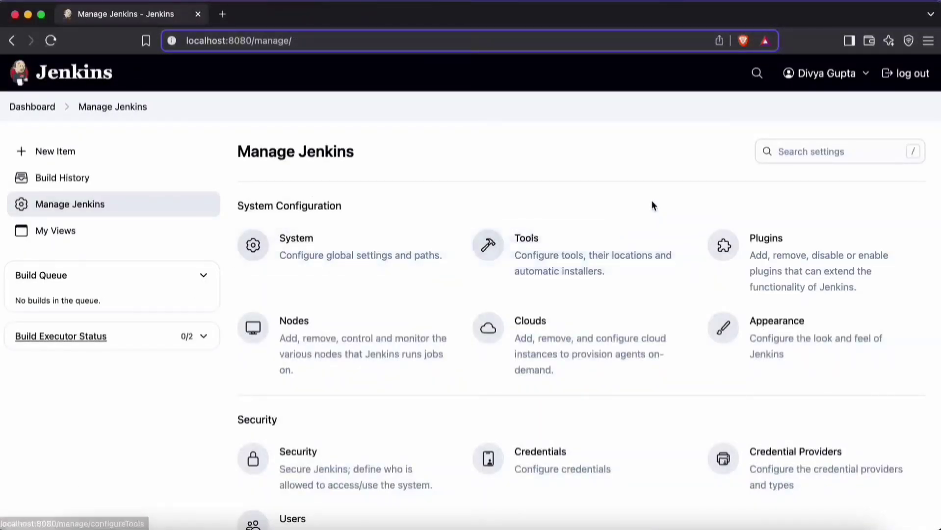
scroll(672, 195, "down", 2)
scroll(648, 204, "up", 2)
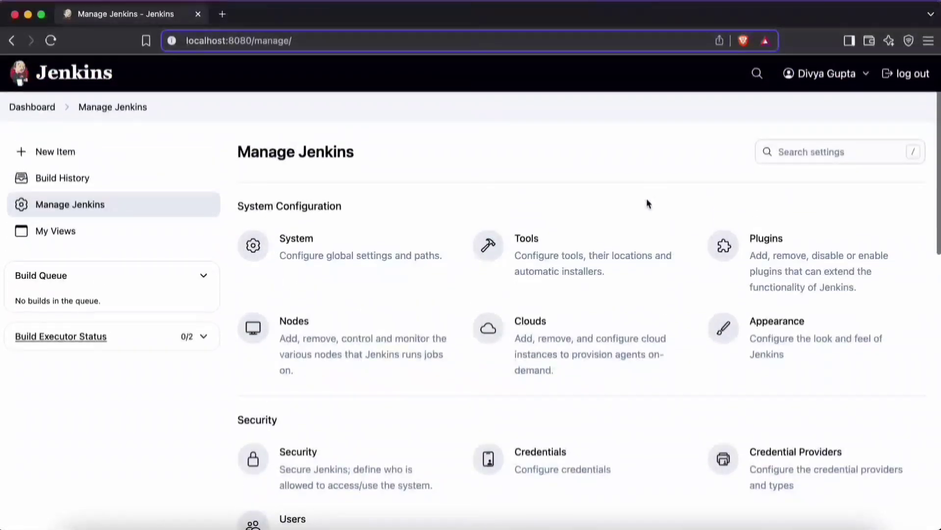
left_click(721, 243)
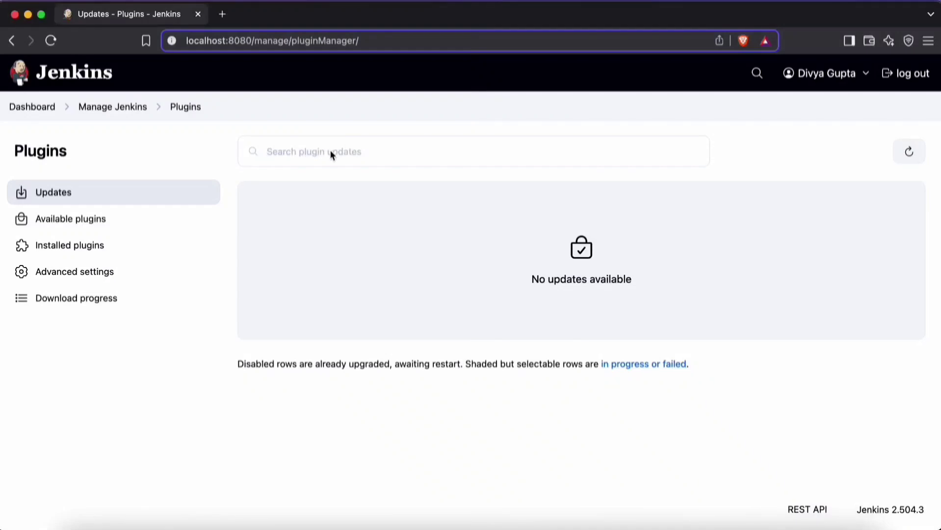
left_click(106, 223)
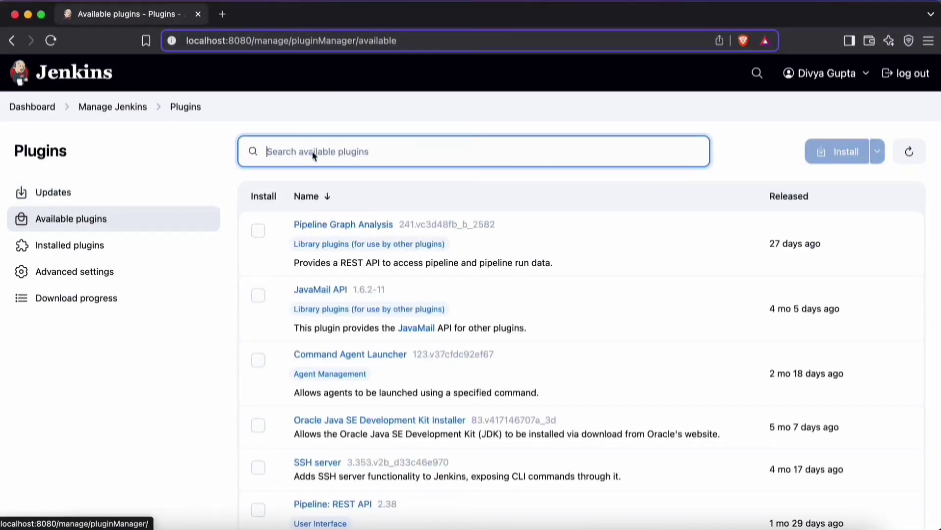
Step: Search the available plugins for "ssh agent" and install the SSH Agent plugin
type("ssh ag")
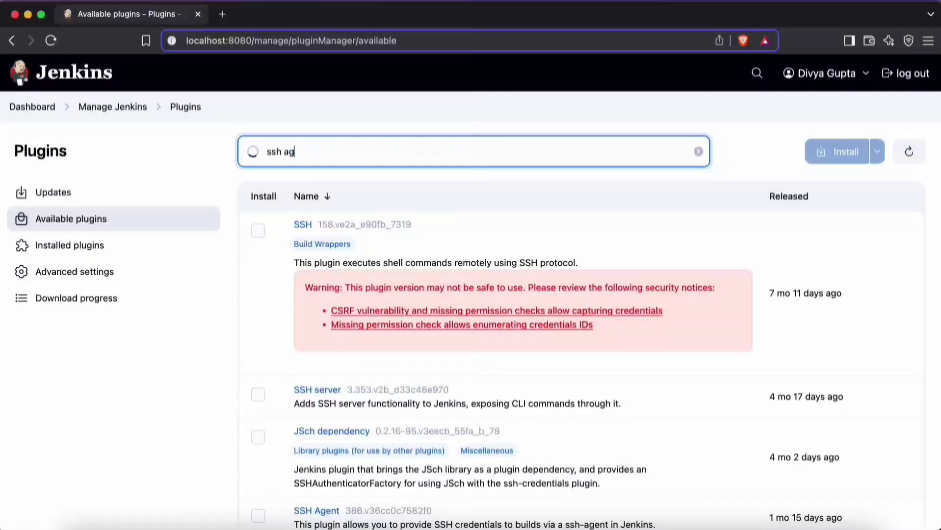
type("ent")
left_click(260, 231)
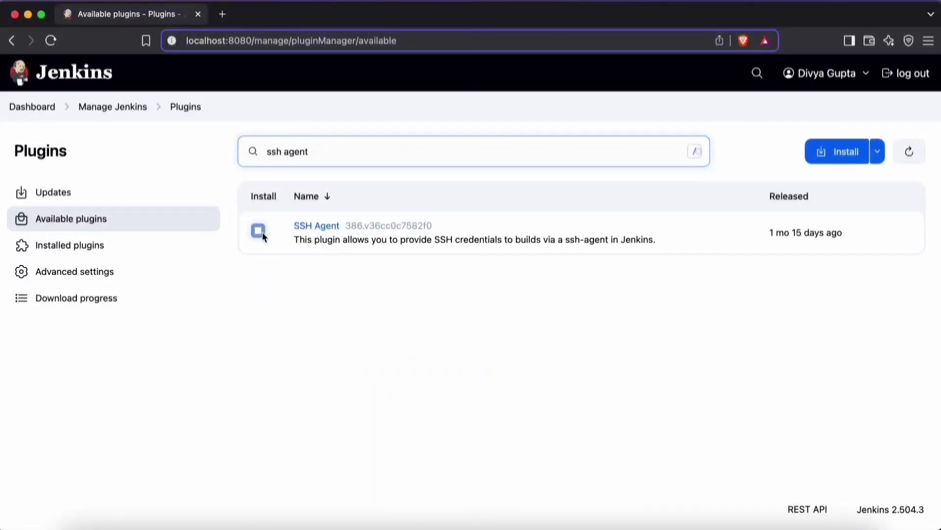
left_click(259, 231)
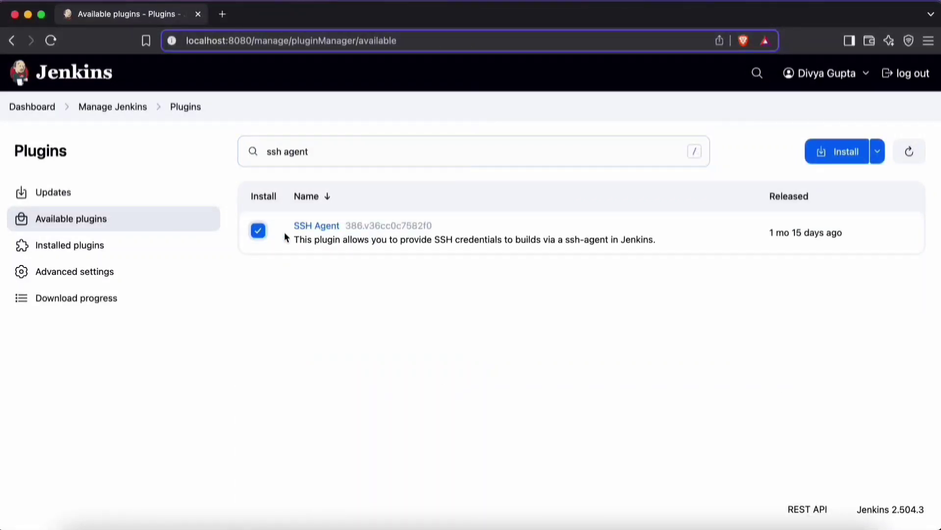
left_click(839, 157)
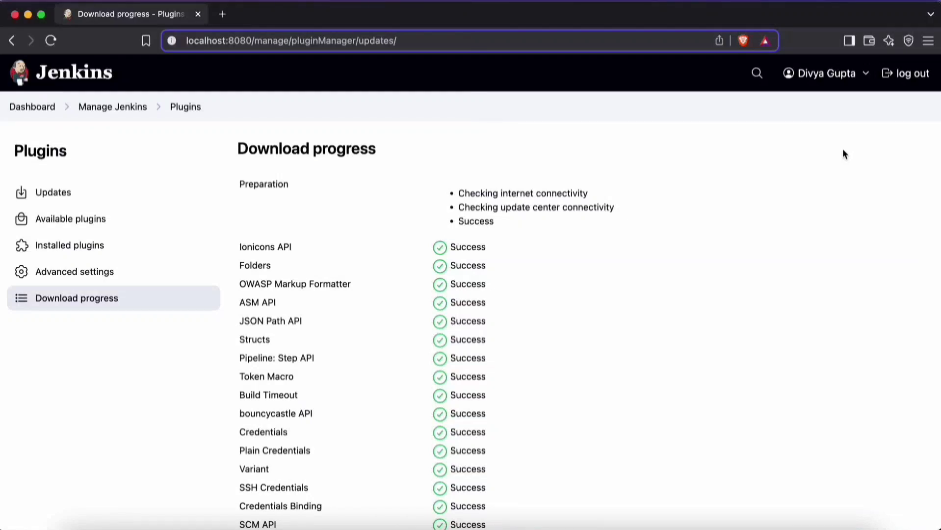
Step: Check the SSH Agent plugin's installation in the download progress list, and look over the Manage Jenkins page
scroll(657, 332, "down", 20)
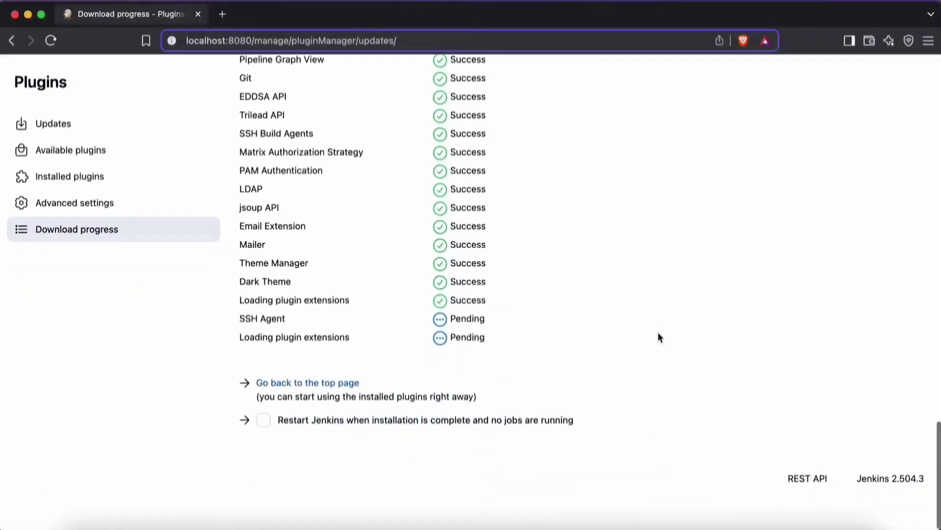
scroll(658, 337, "up", 1)
scroll(562, 237, "up", 10)
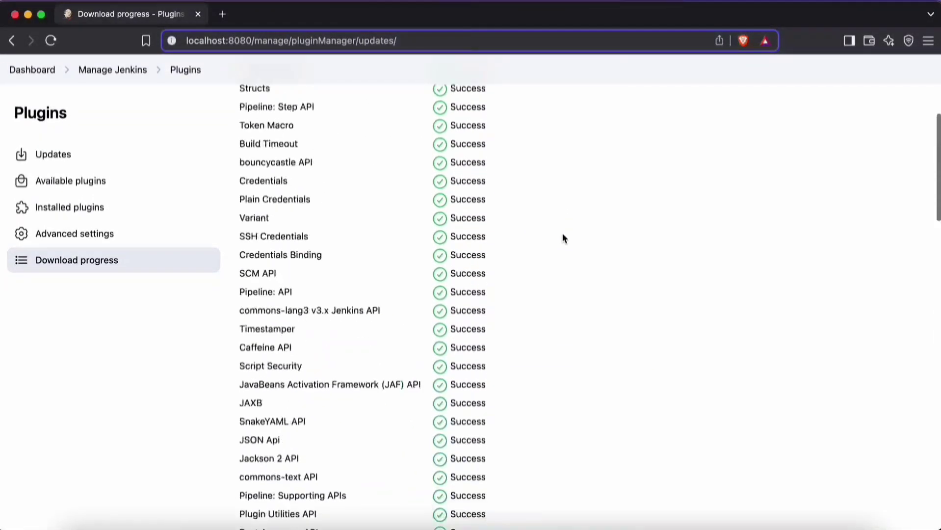
scroll(563, 238, "up", 5)
scroll(544, 387, "down", 5)
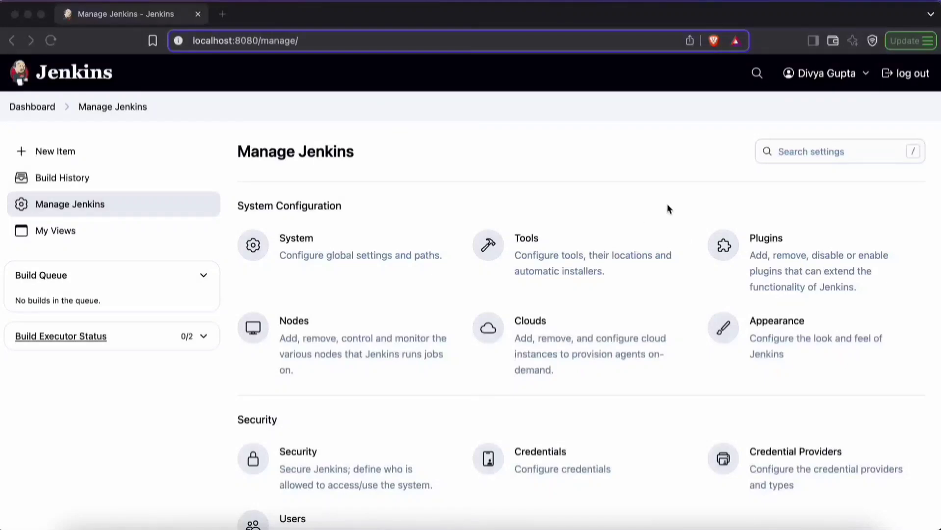
scroll(694, 261, "down", 9)
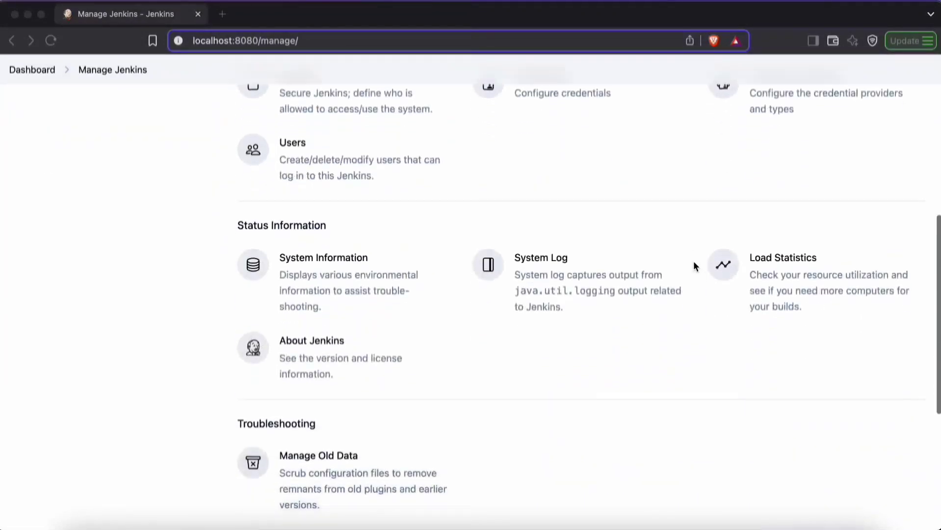
scroll(693, 262, "up", 9)
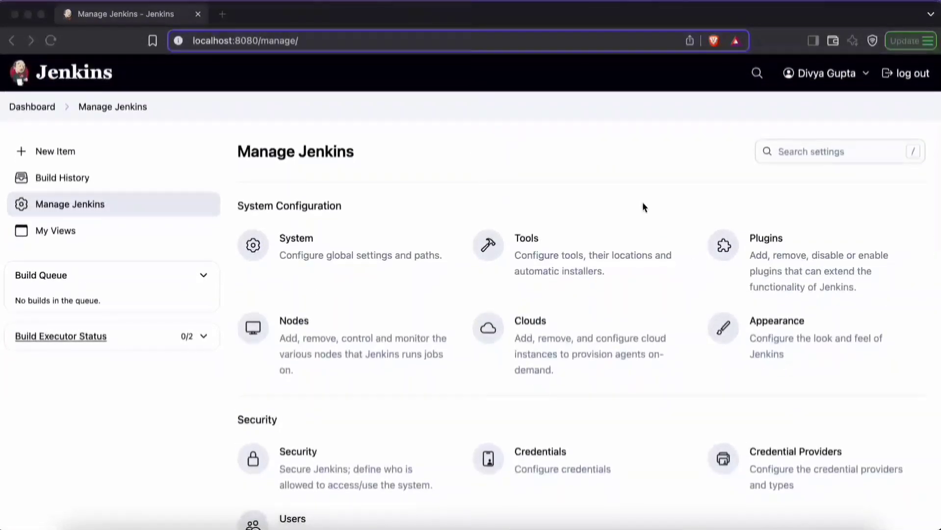
Step: Switch to the terminal and restart the Jenkins container with docker restart jenkins-server-new
left_click(656, 522)
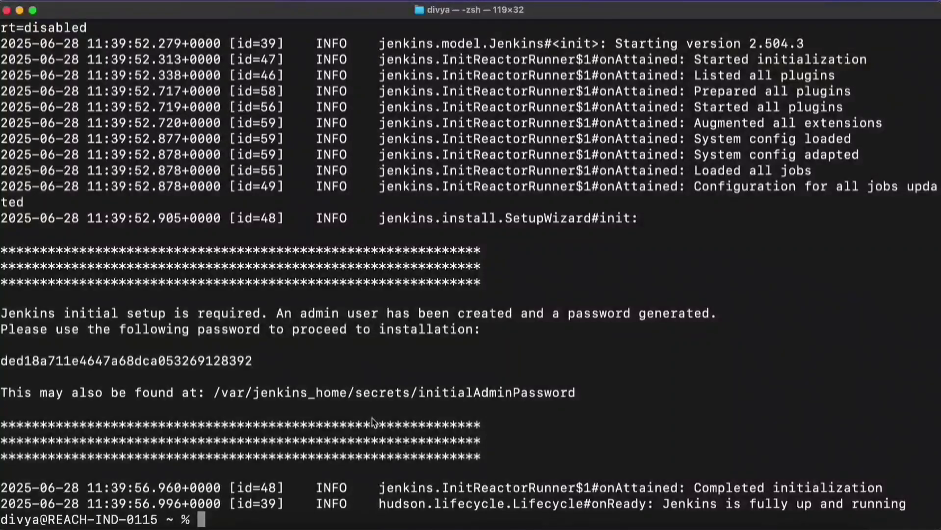
type("docker ")
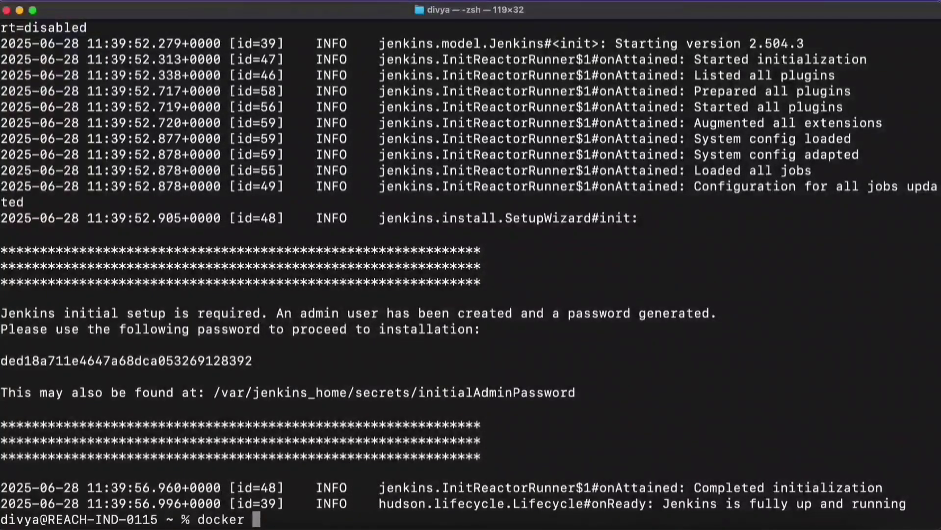
type("restart")
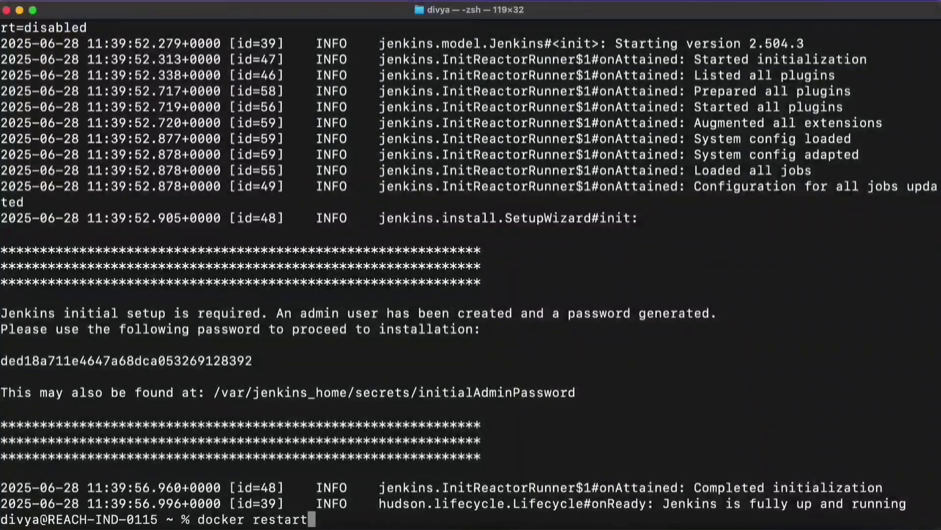
type(" jenkins-")
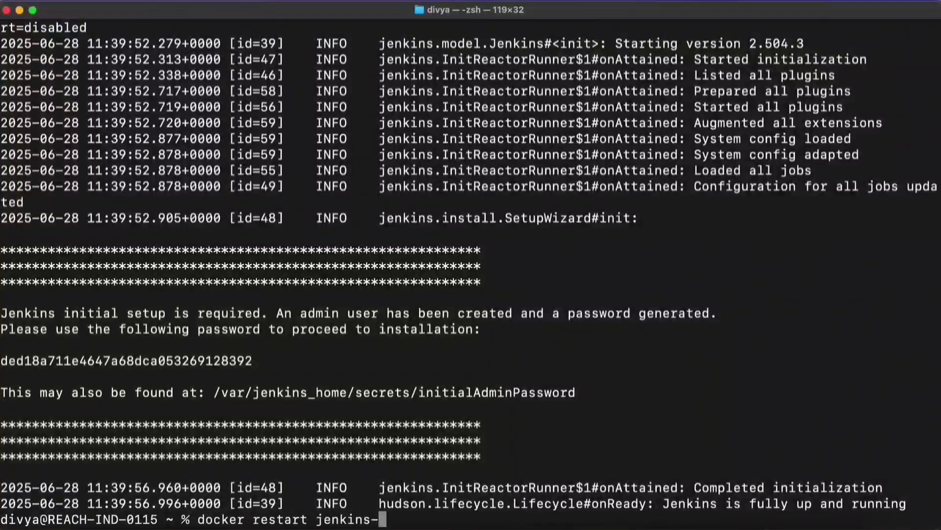
type("server-new")
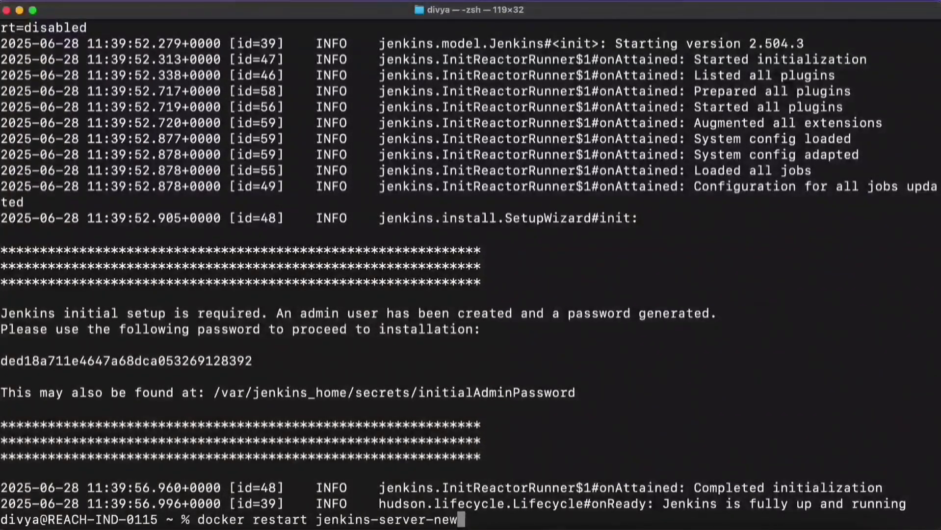
key("Return")
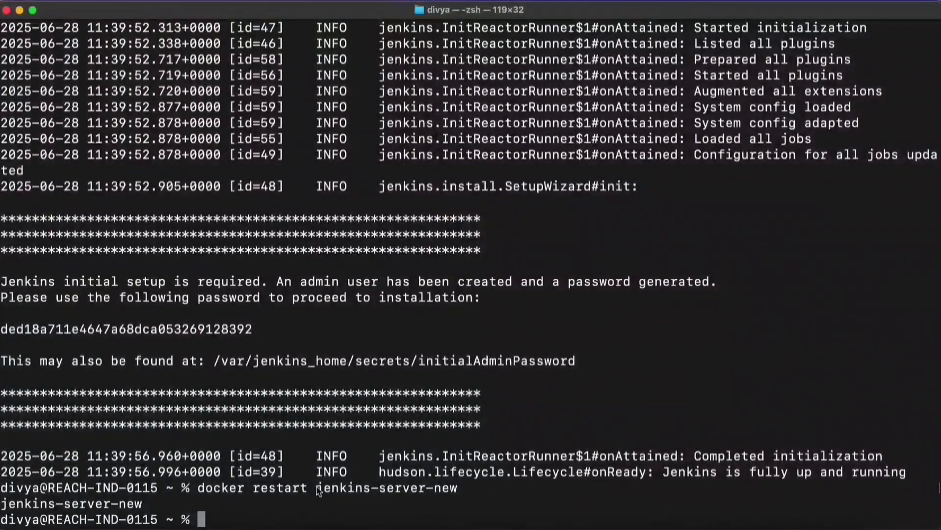
Step: Return to the browser and load the Jenkins root address, localhost:8080, without the manage path
left_click(338, 524)
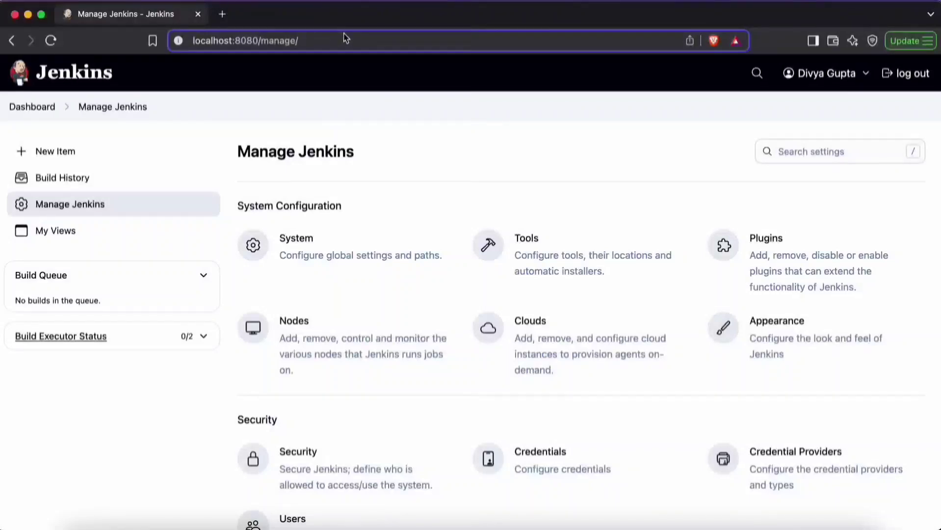
left_click(258, 41)
left_click(311, 41)
key("BackSpace")
key("BackSpace")
key("BackSpace")
key("BackSpace")
key("BackSpace")
key("BackSpace")
key("BackSpace")
key("BackSpace")
key("Return")
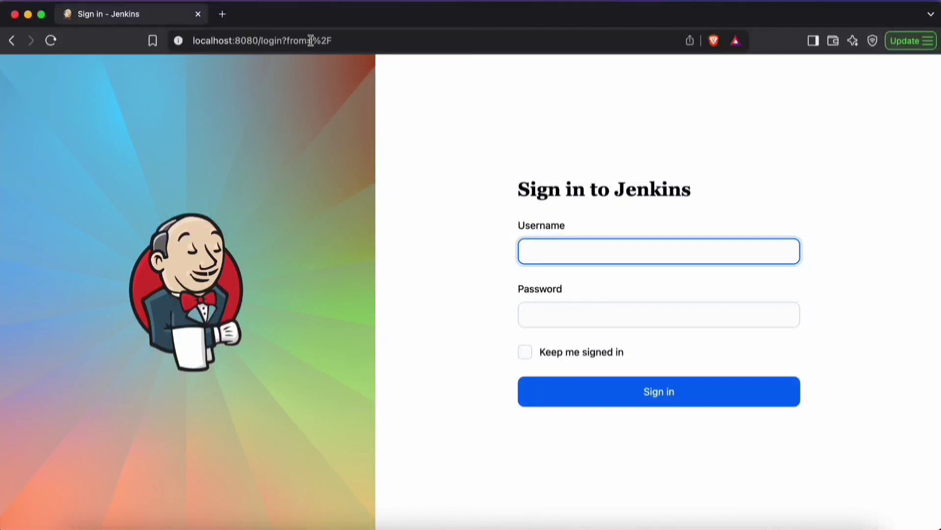
Step: Sign in to Jenkins with the admin account's username and password
key("Return")
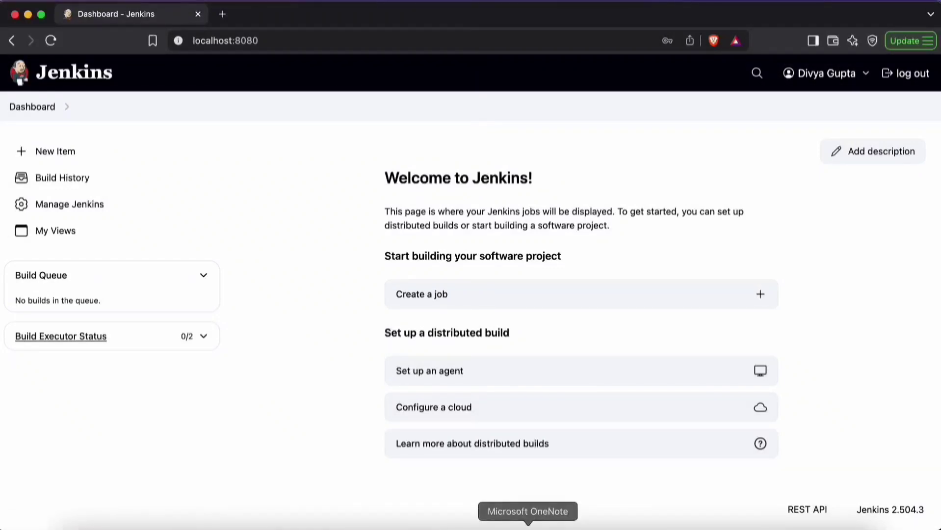
Step: Switch to OneNote and review the Jenkins Initial Configuration section of the handwritten outline
left_click(527, 528)
scroll(435, 323, "down", 3)
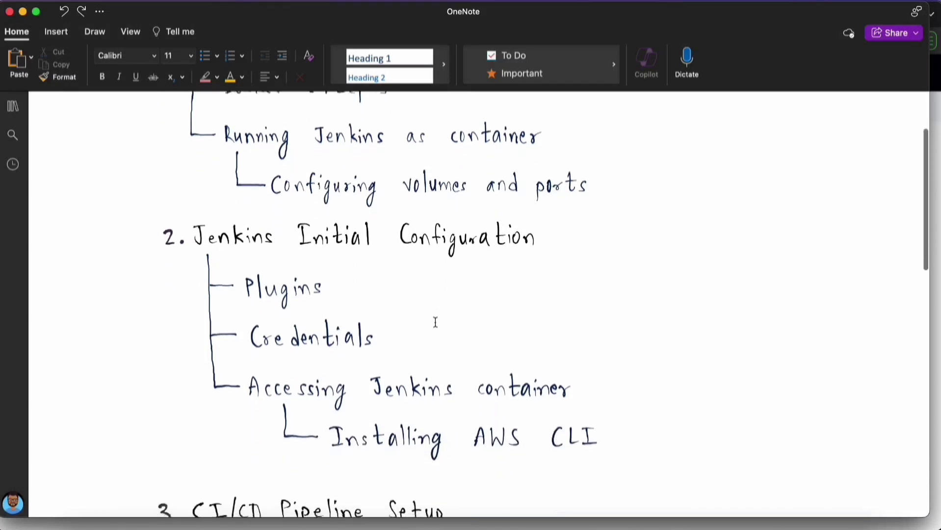
scroll(435, 322, "down", 2)
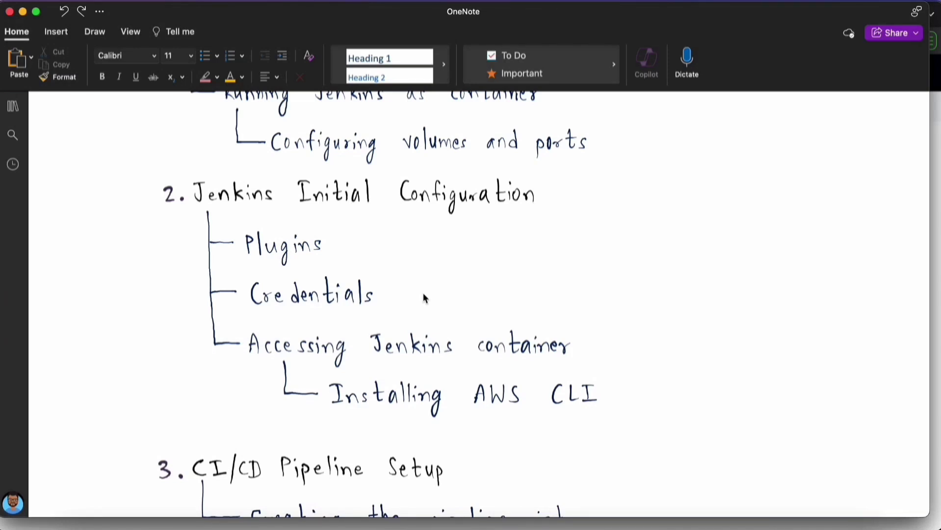
scroll(425, 298, "up", 1)
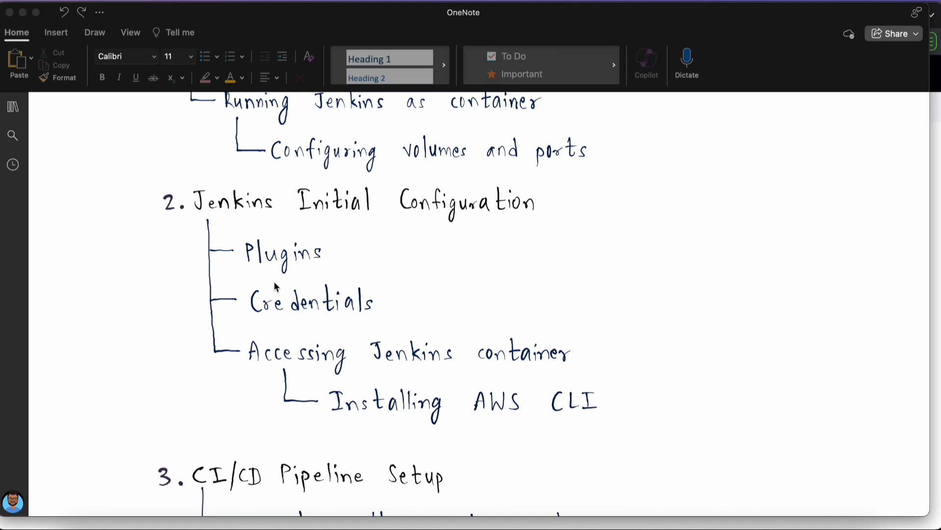
Step: Return to Jenkins in the browser and open the new credentials form for the System store's global domain
left_click(341, 527)
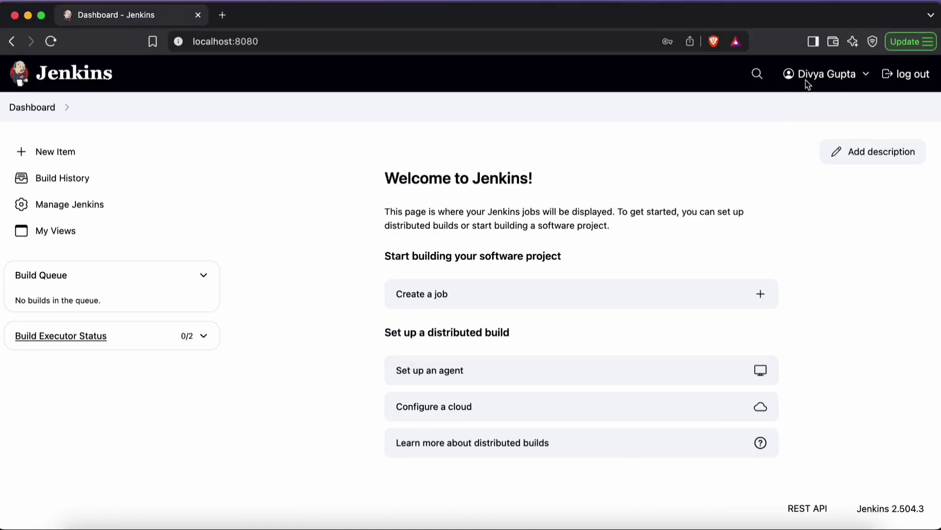
left_click(87, 203)
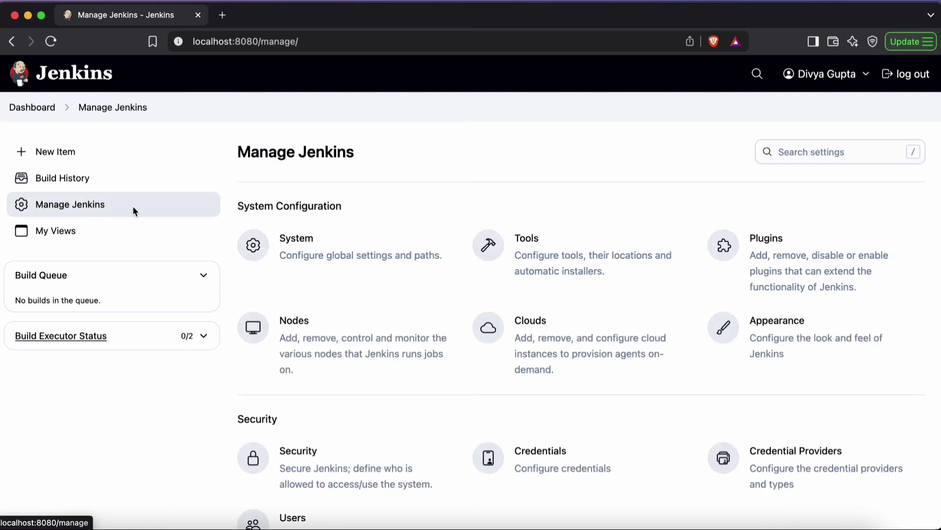
scroll(534, 325, "down", 5)
left_click(568, 271)
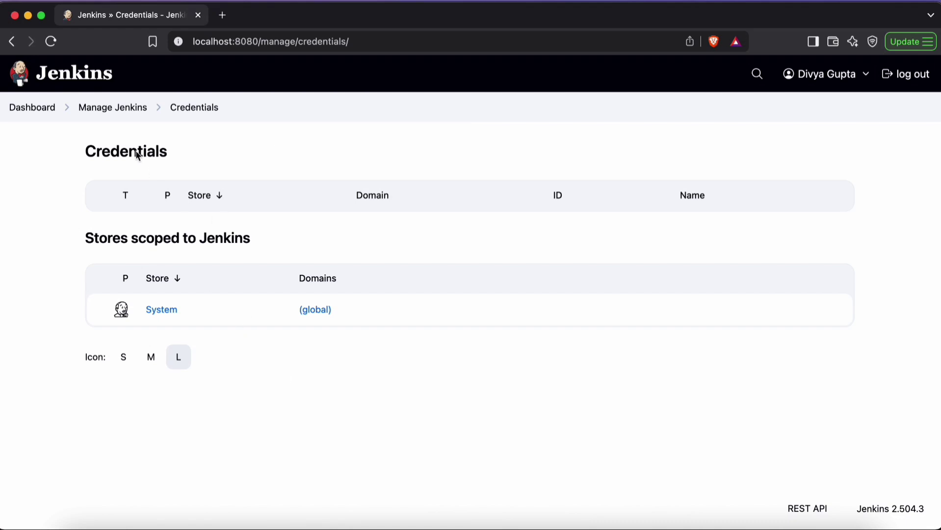
left_click(317, 311)
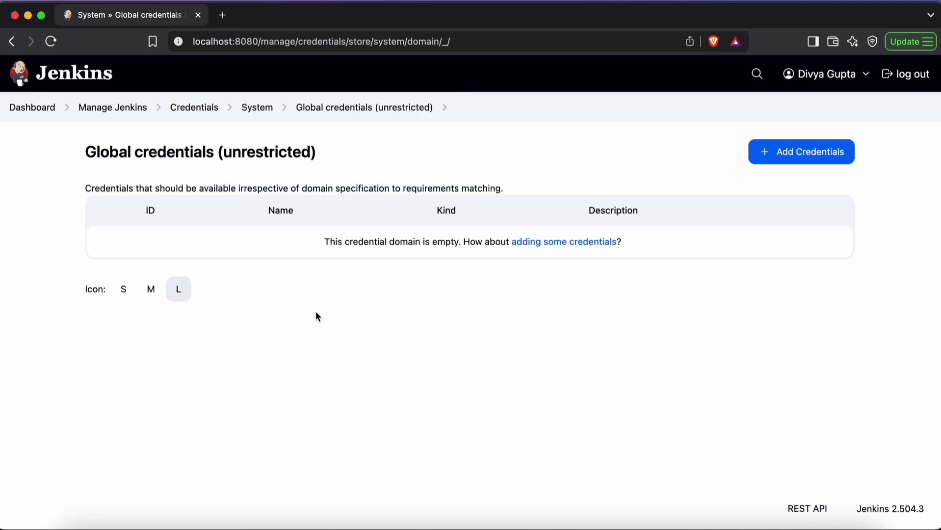
left_click(778, 157)
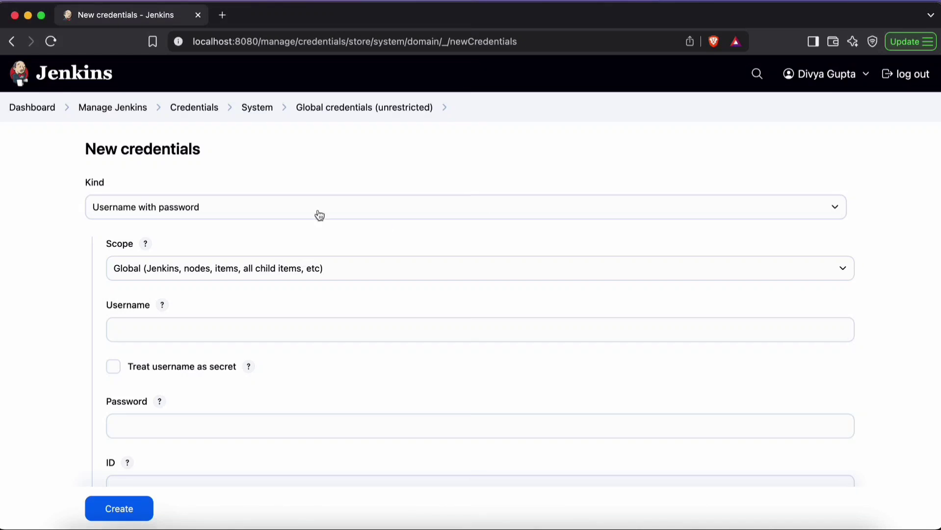
Step: Set the new credential's kind to SSH Username with private key and its ID to ec2-key
left_click(240, 207)
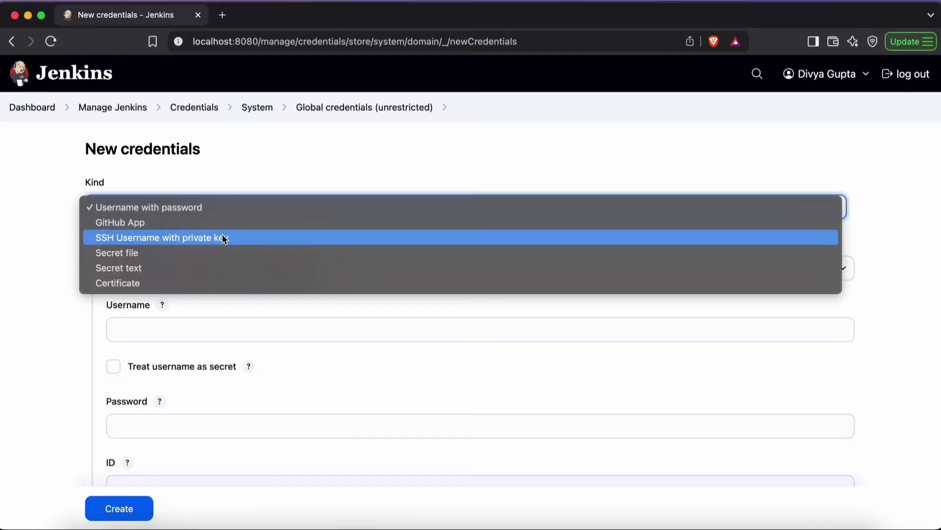
left_click(224, 239)
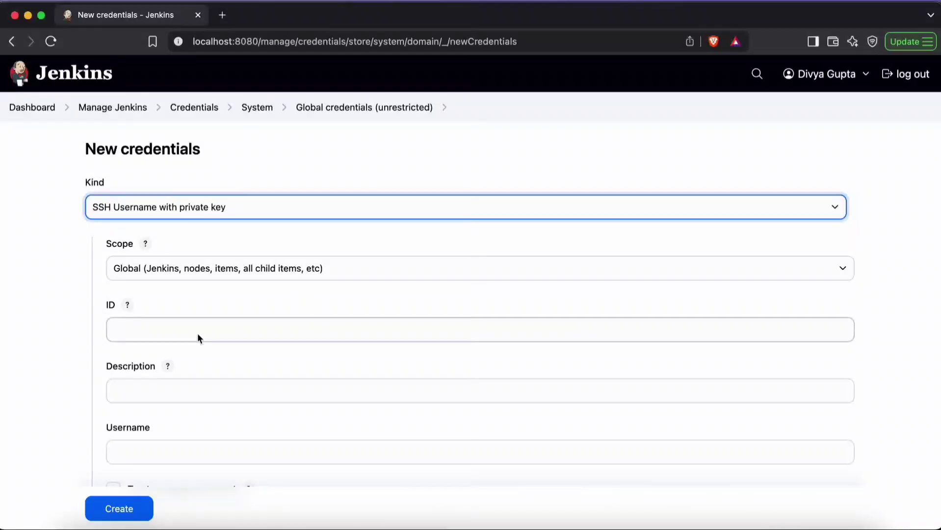
left_click(182, 336)
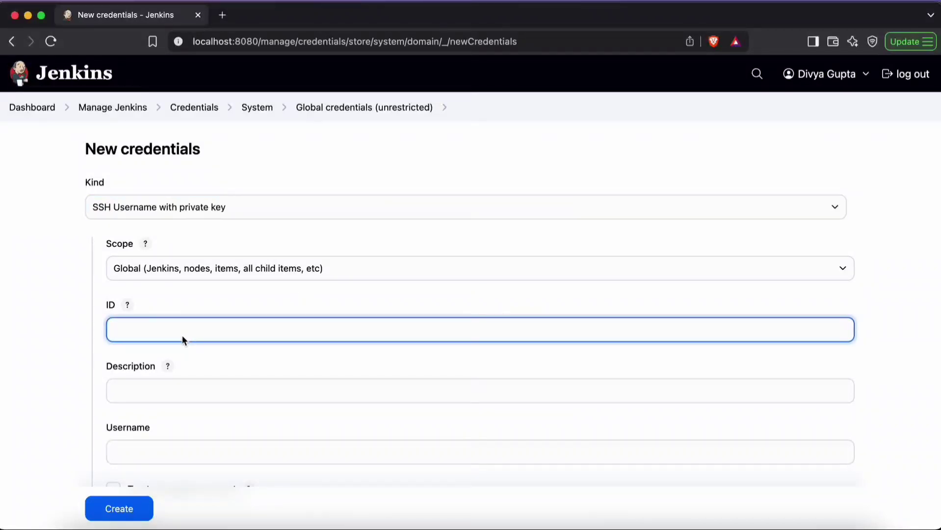
type("ec2-key")
Step: Set the SSH credential's username to ec2-user
scroll(287, 397, "down", 3)
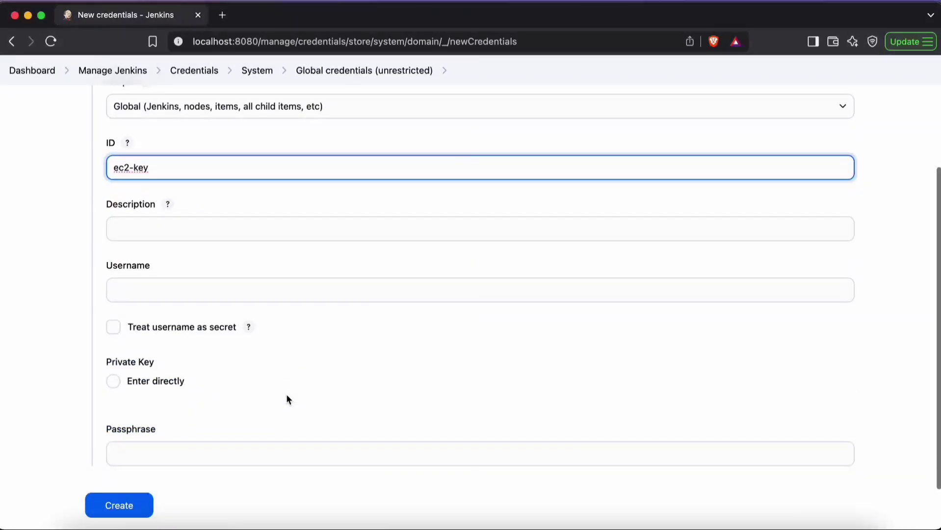
left_click(147, 293)
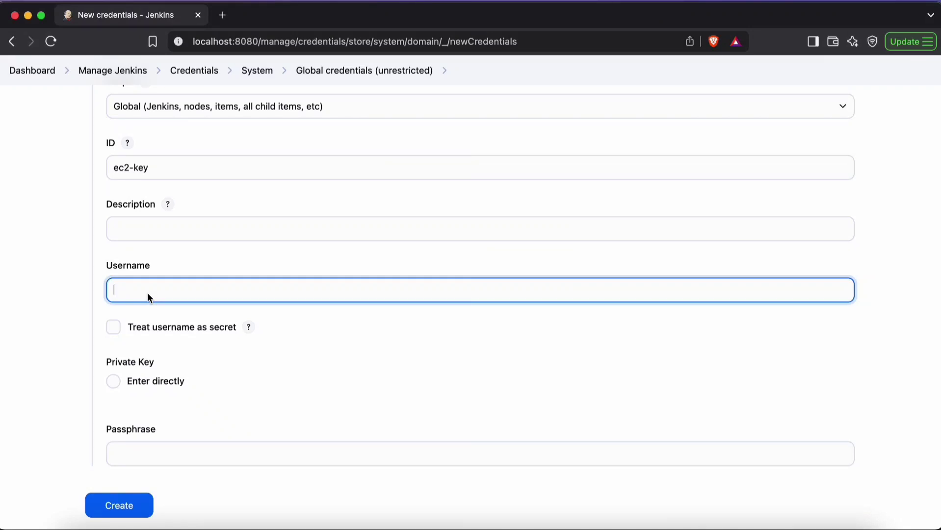
type("ec2-user")
scroll(247, 250, "up", 4)
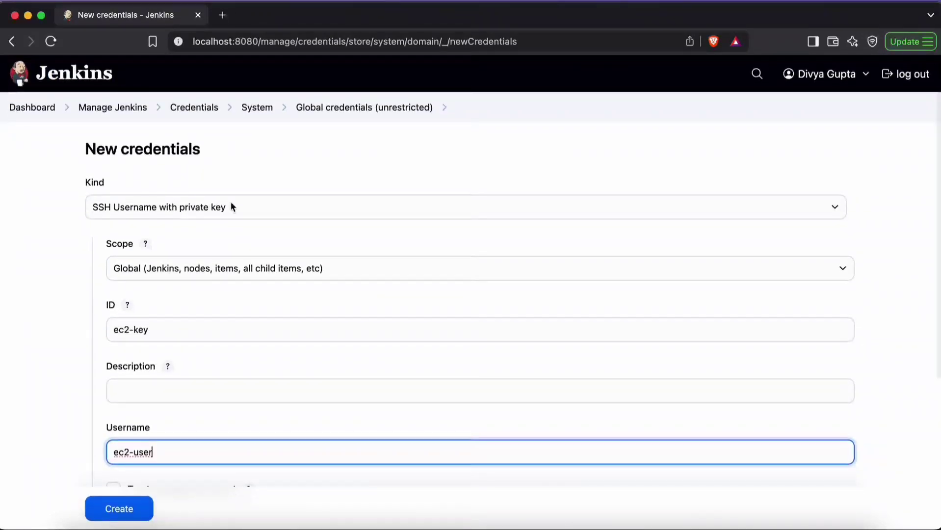
scroll(278, 335, "down", 4)
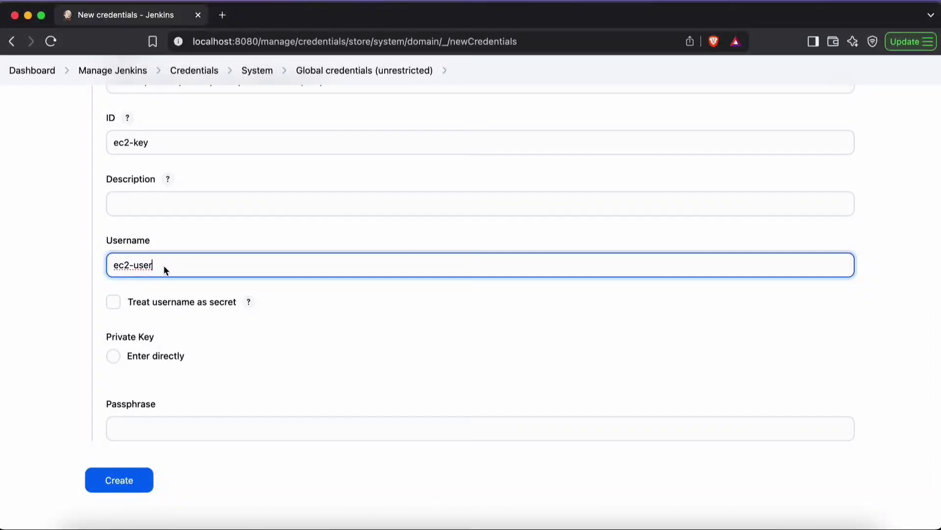
left_click(314, 324)
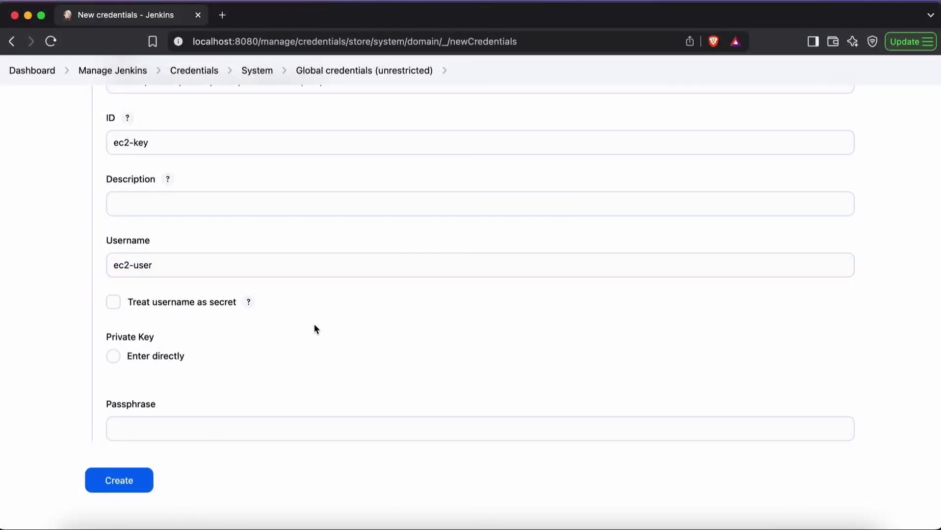
Step: Choose to enter the SSH credential's private key directly and open the Key field for its value
scroll(294, 293, "down", 1)
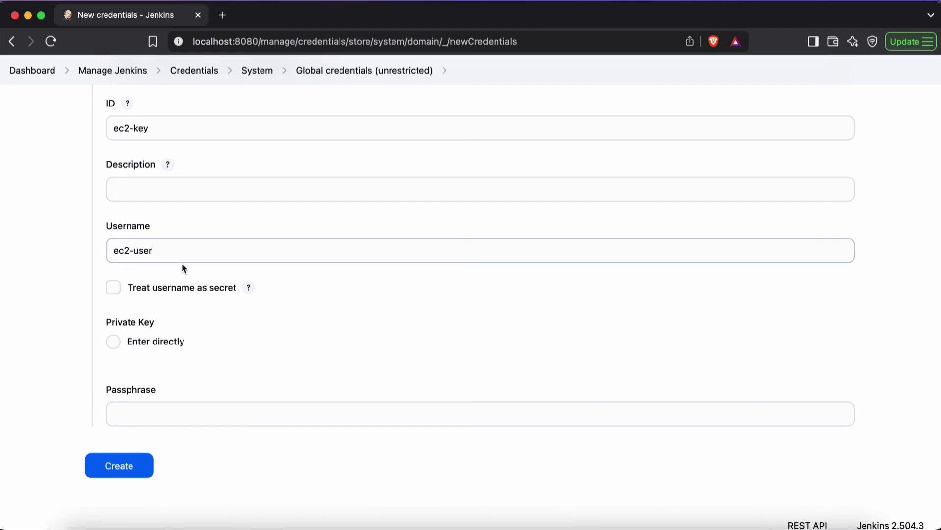
scroll(344, 236, "up", 5)
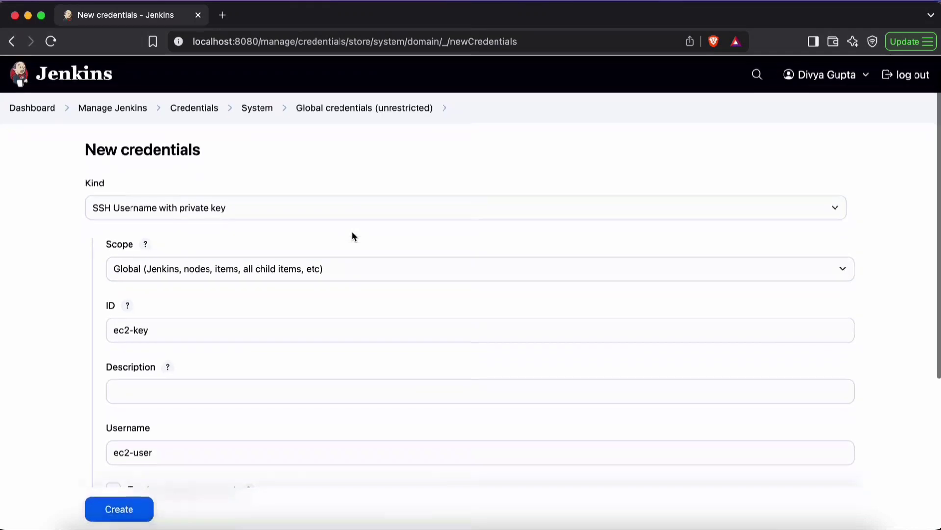
scroll(417, 303, "down", 5)
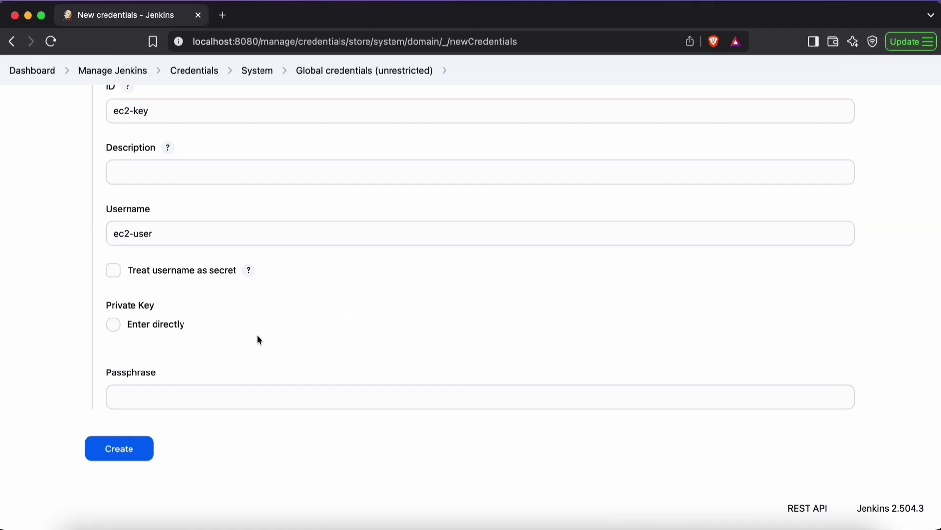
left_click(117, 327)
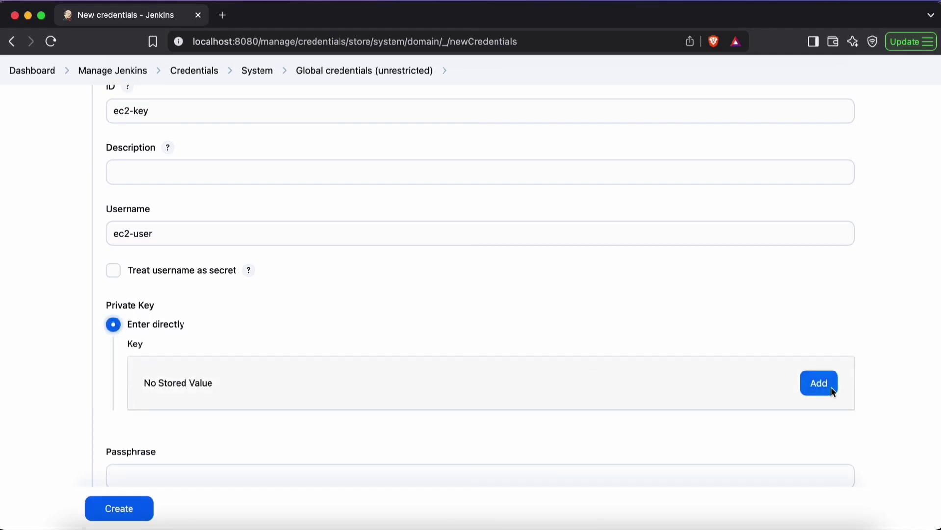
left_click(831, 387)
left_click(390, 429)
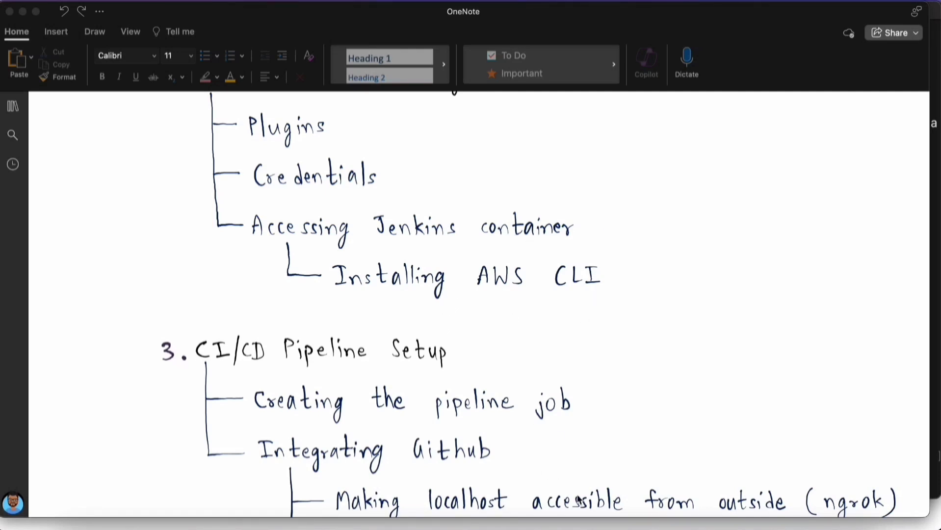
Step: Switch to the Terminal and open a new tab for working inside the Jenkins container
left_click(658, 517)
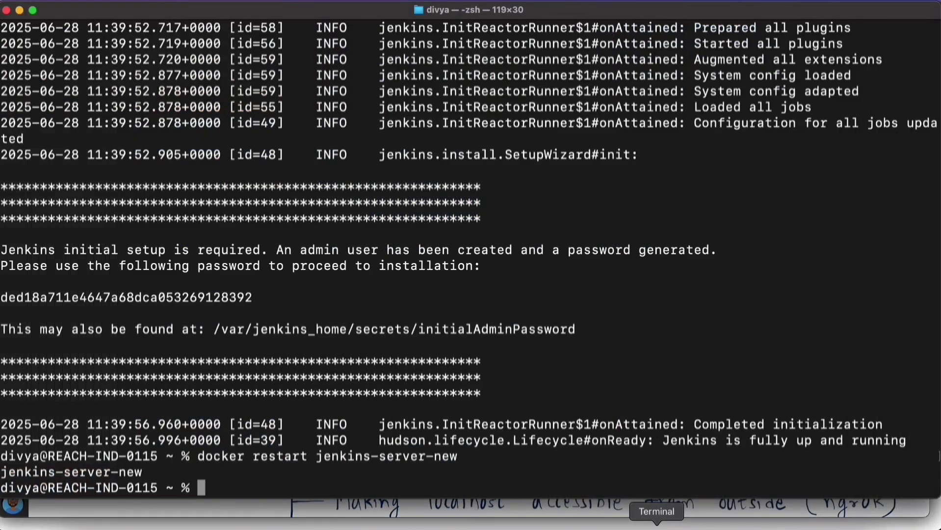
left_click(103, 4)
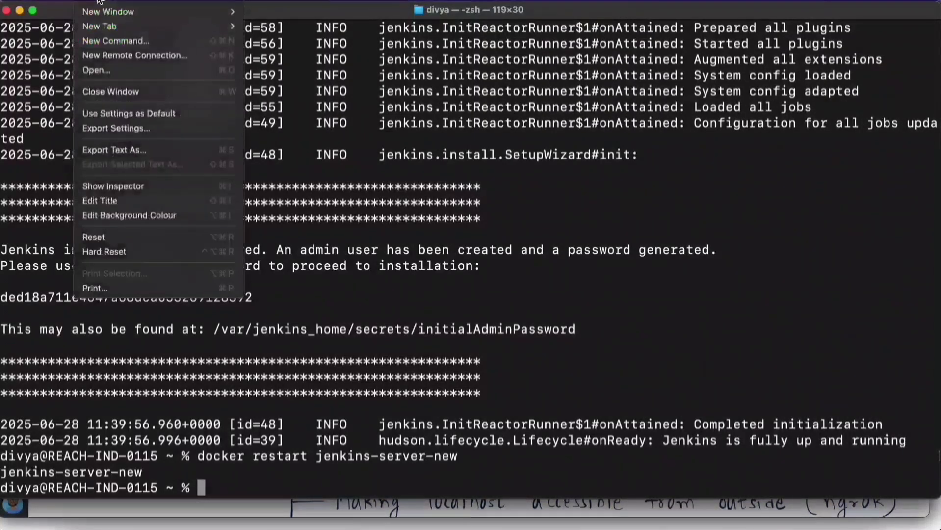
left_click(127, 27)
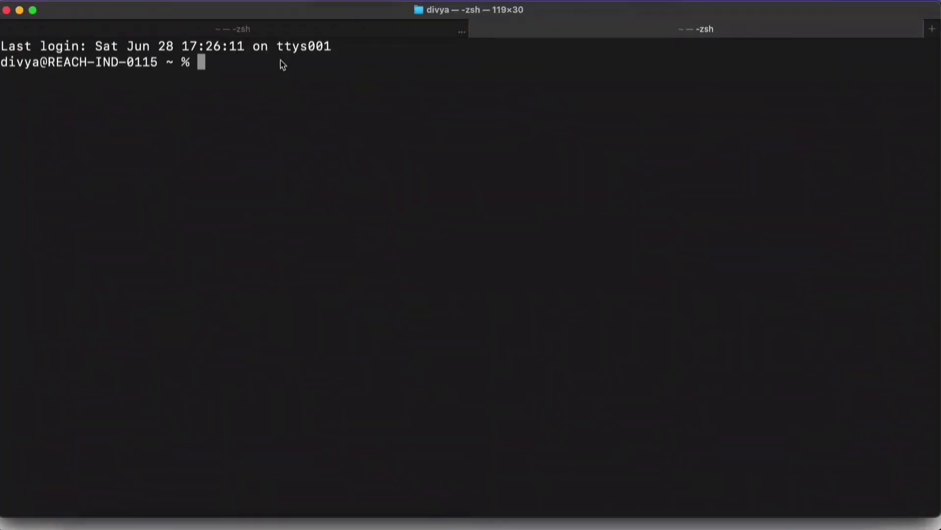
Step: Start an interactive bash session in the jenkins-server-new container as its default user with docker exec -it, and exit it
type("docker")
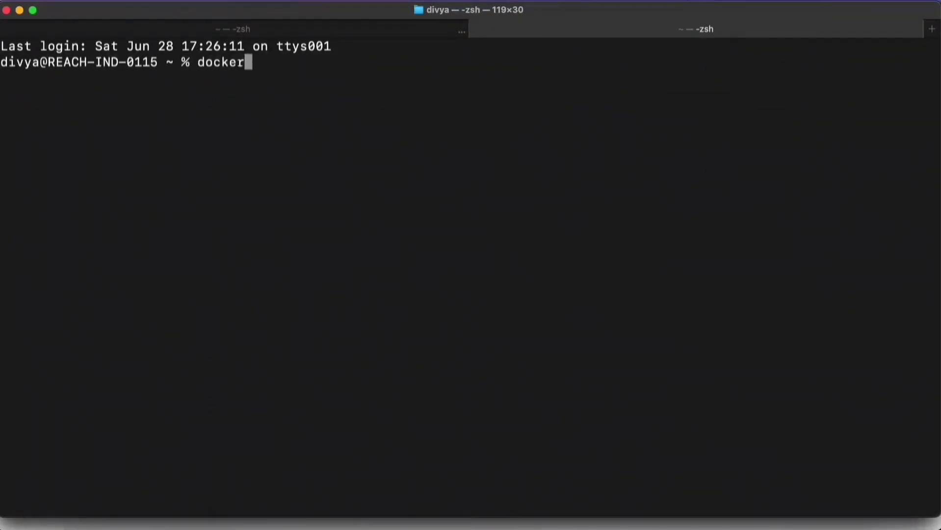
type(" exec ")
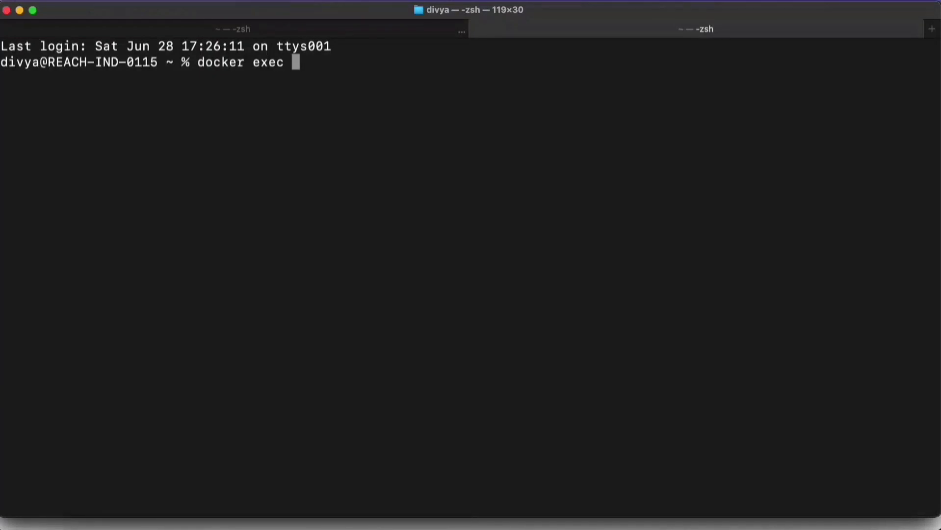
type("-it")
type("jenk")
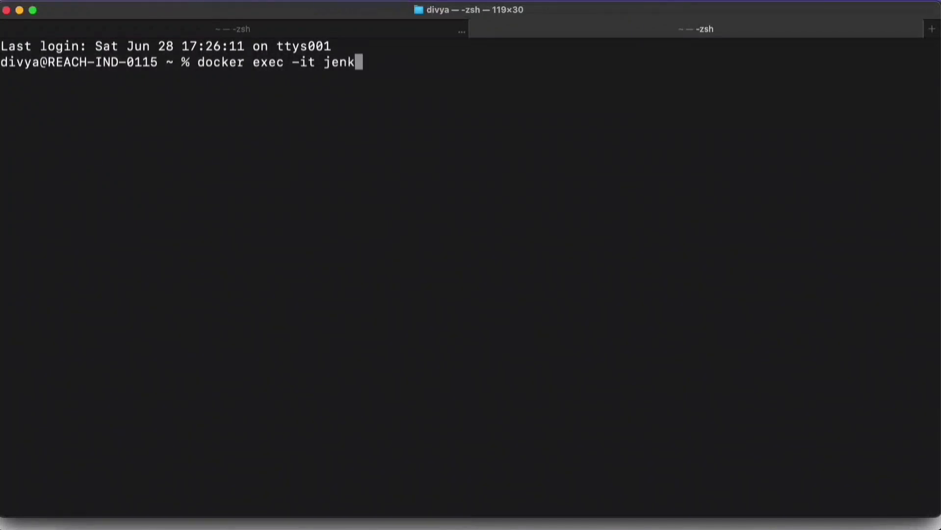
type("ins-se")
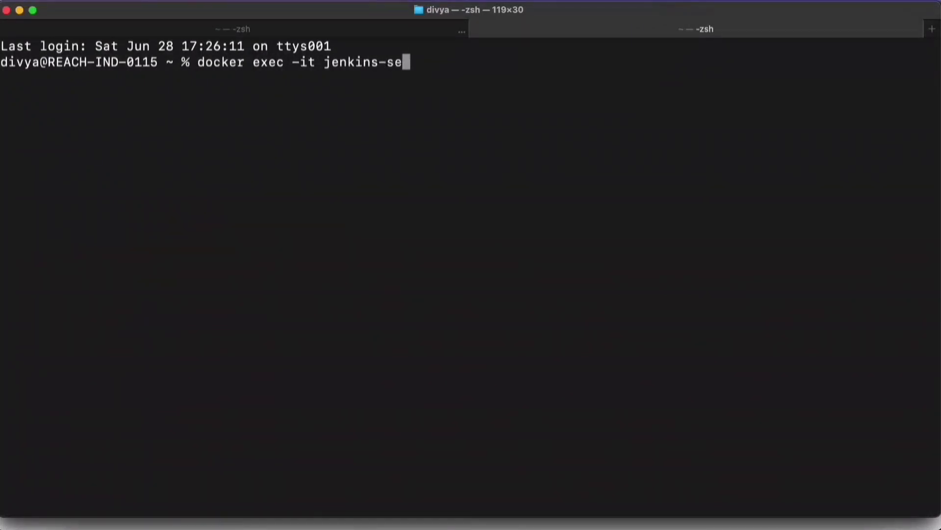
type("rver-new ")
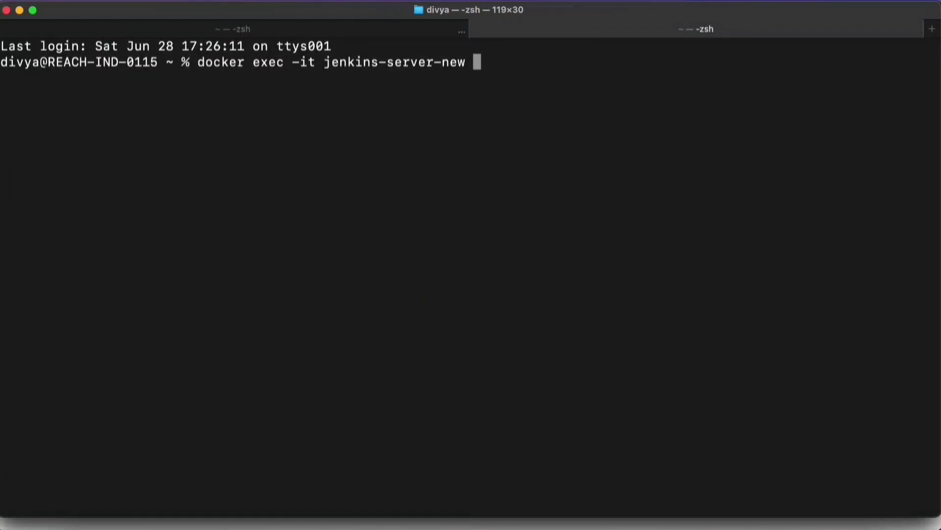
type("bash")
key("Return")
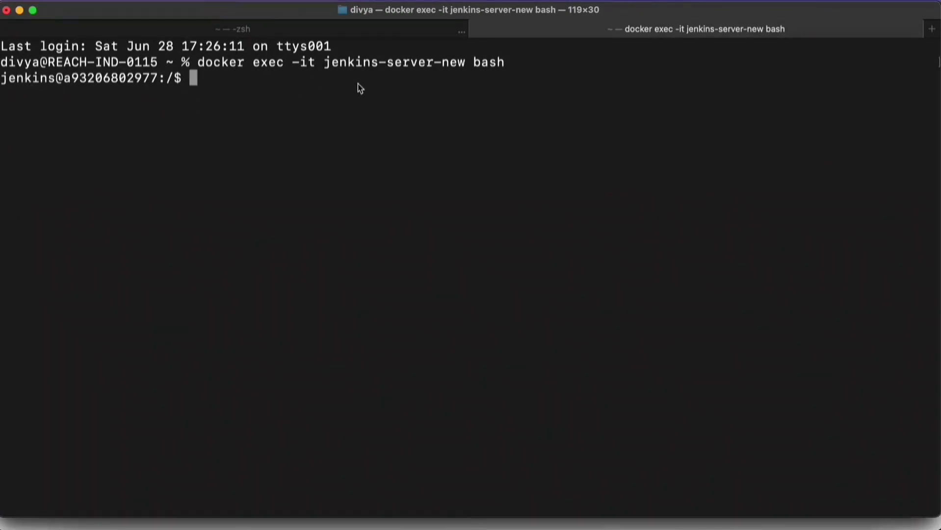
type("exit")
key("Return")
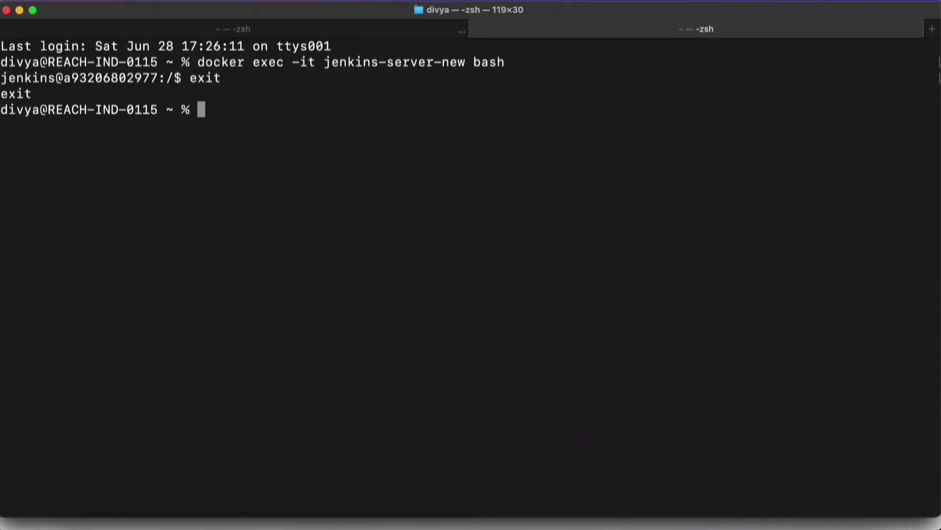
Step: Open a root shell in the Jenkins container by running docker exec -it -u root jenkins-server-new bash
key("Up")
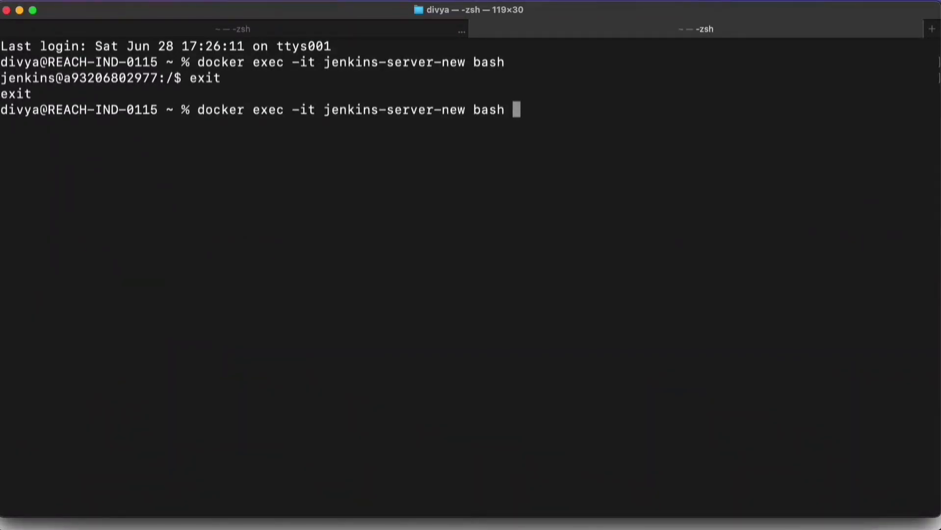
key("Left")
key("Left")
key("Left")
key("Left")
key("Left")
key("Left")
key("Left")
key("Left")
key("Left")
key("Left")
key("Left")
key("Left")
key("Left")
key("Left")
key("Left")
key("Left")
key("Left")
key("Left")
key("Left")
key("Left")
key("Left")
key("Left")
key("Left")
key("Left")
key("Left")
key("Left")
key("Left")
key("Left")
key("Left")
key("Right")
key("Right")
key("Right")
key("Right")
key("Right")
type("-u root")
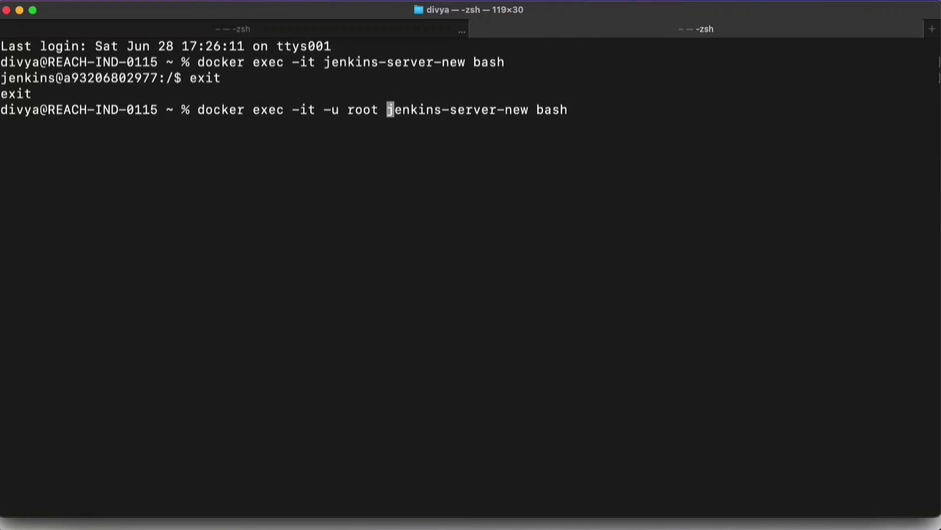
key("Return")
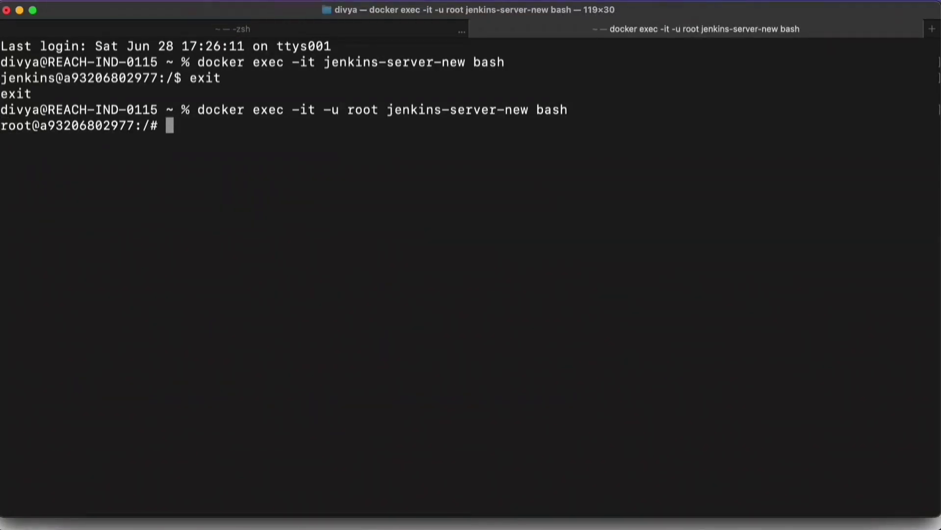
Step: Try to update the container's package lists with sudo apt-get update
type("sudo apt")
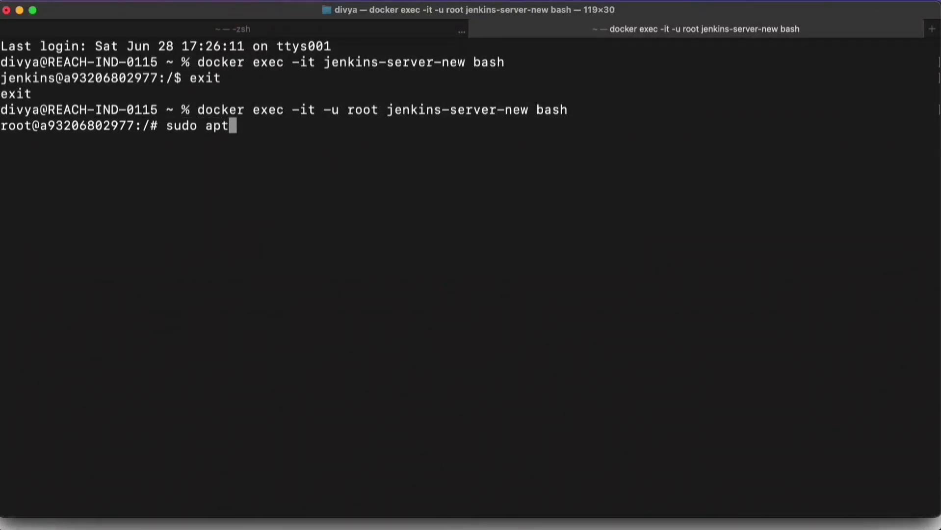
type("-get upd")
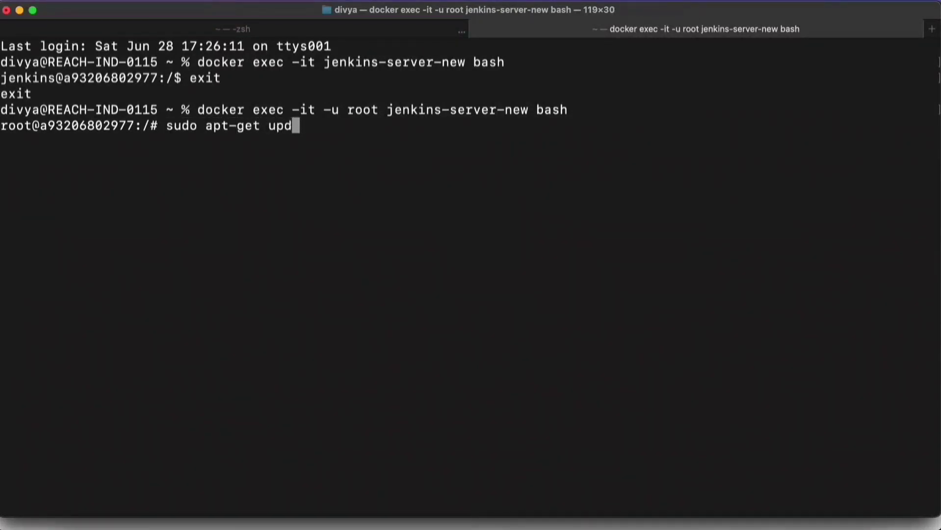
type("ate")
key("Return")
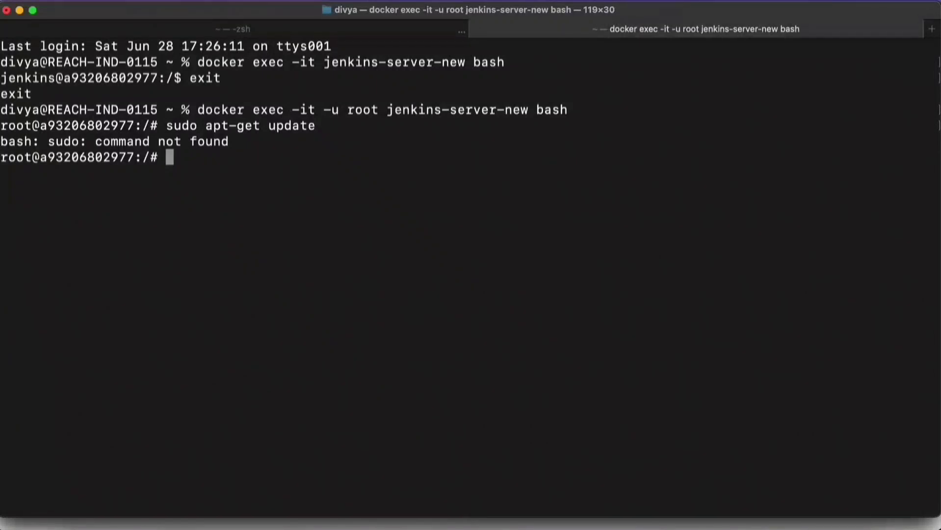
Step: Update the container's package lists by running apt-get update without sudo
key("Up")
key("Left")
key("Left")
key("Left")
key("Left")
key("Left")
key("Left")
key("Left")
key("Left")
key("Left")
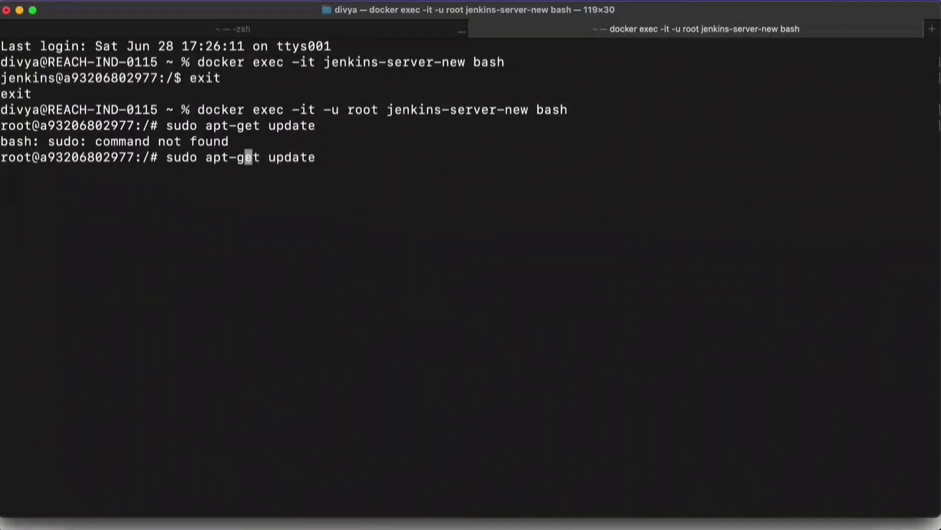
key("Left")
key("Left")
key("Left")
key("Left")
key("Left")
key("BackSpace")
key("BackSpace")
key("BackSpace")
key("BackSpace")
key("BackSpace")
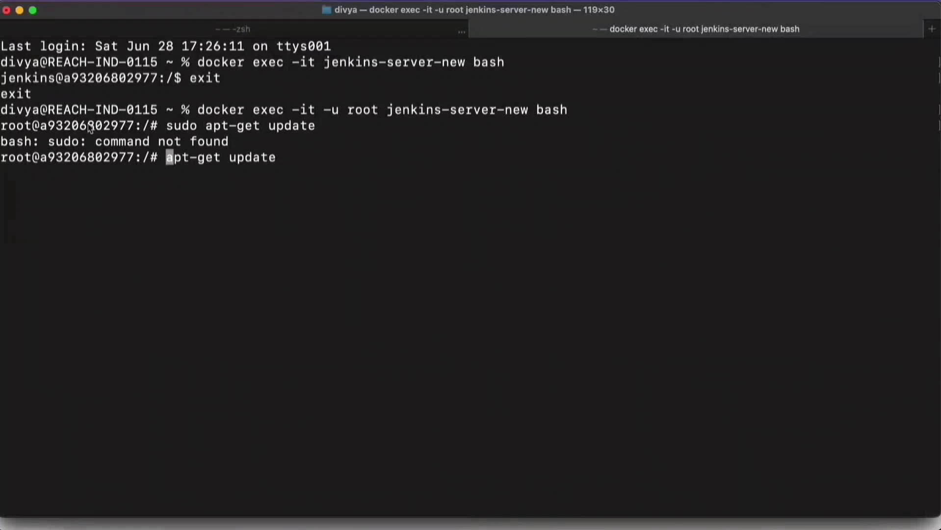
key("Return")
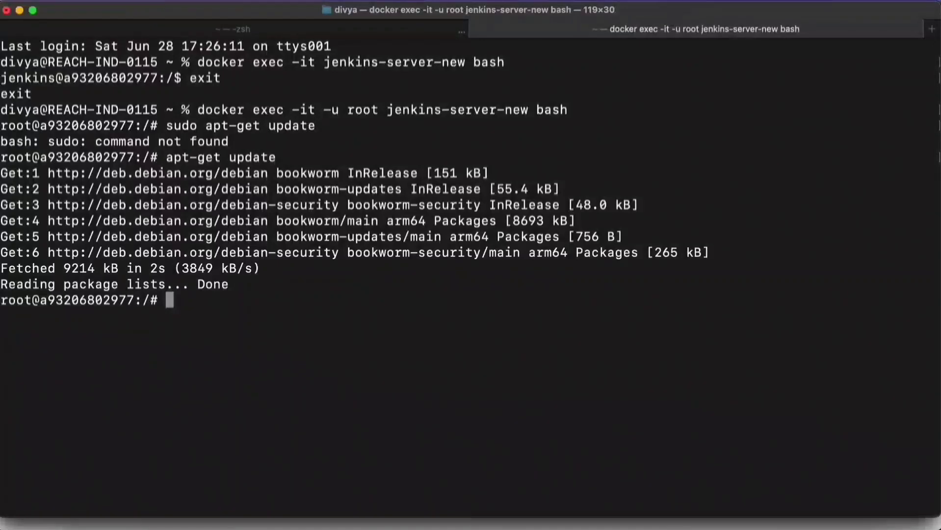
Step: Install AWS CLI in the container with apt install awscli, accepting the installation of the additional packages
type("apt install awscli")
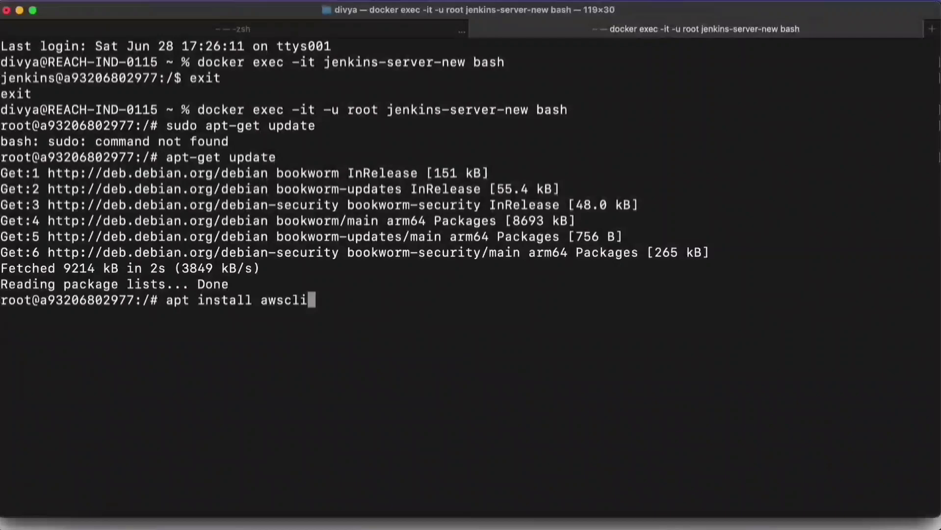
key("Return")
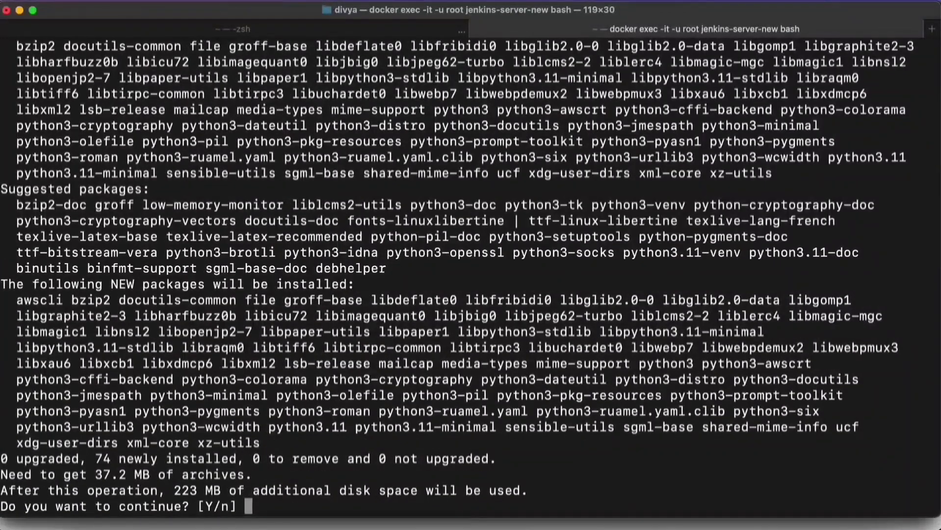
type("y")
key("Return")
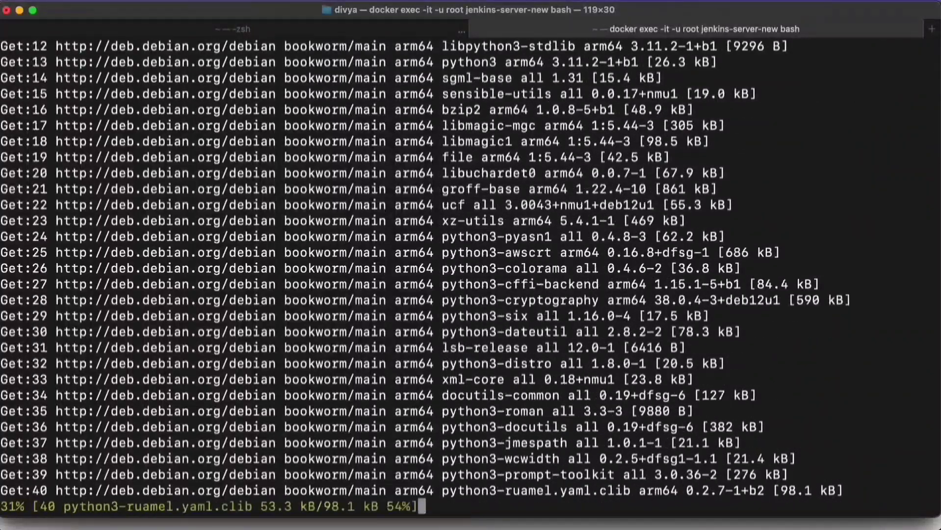